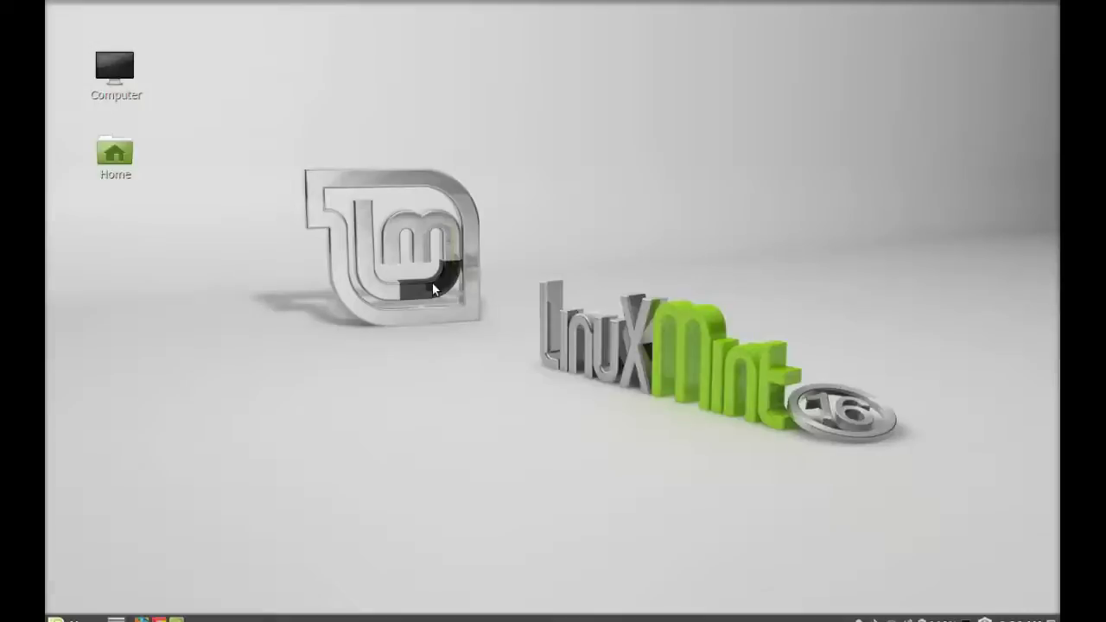
# Open a Terminal window on the Linux Mint desktop with Ctrl+Alt+T.
pyautogui.hotkey('ctrl', 'alt', 't')
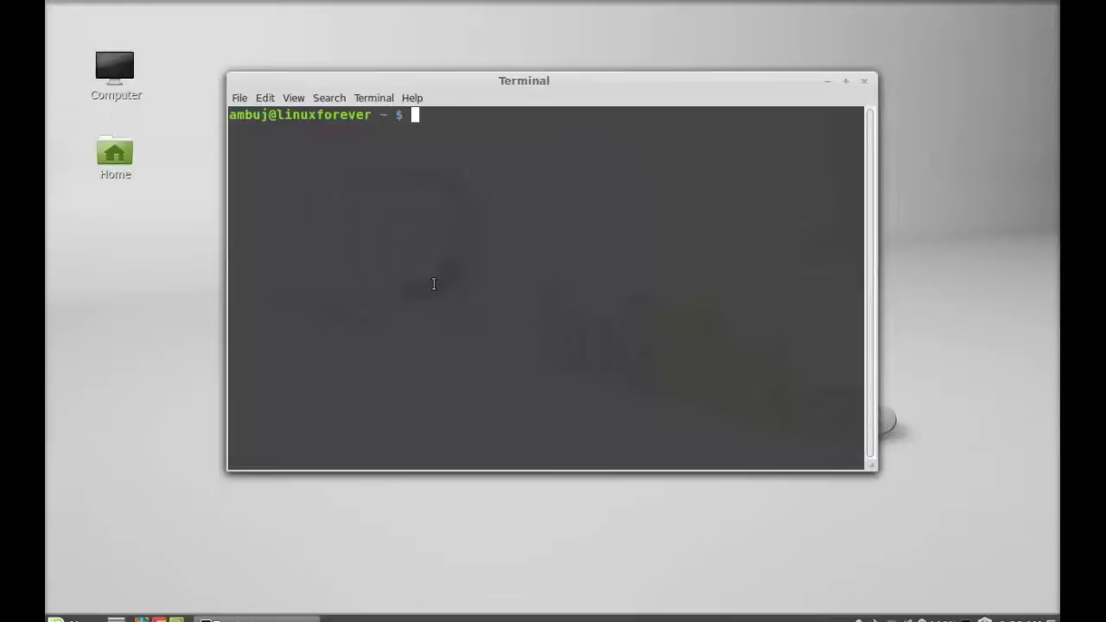
# Install lmms via 'sudo apt-get install lmms', entering the password and confirming with y, then close Terminal.
pyautogui.write('sudo apt-')
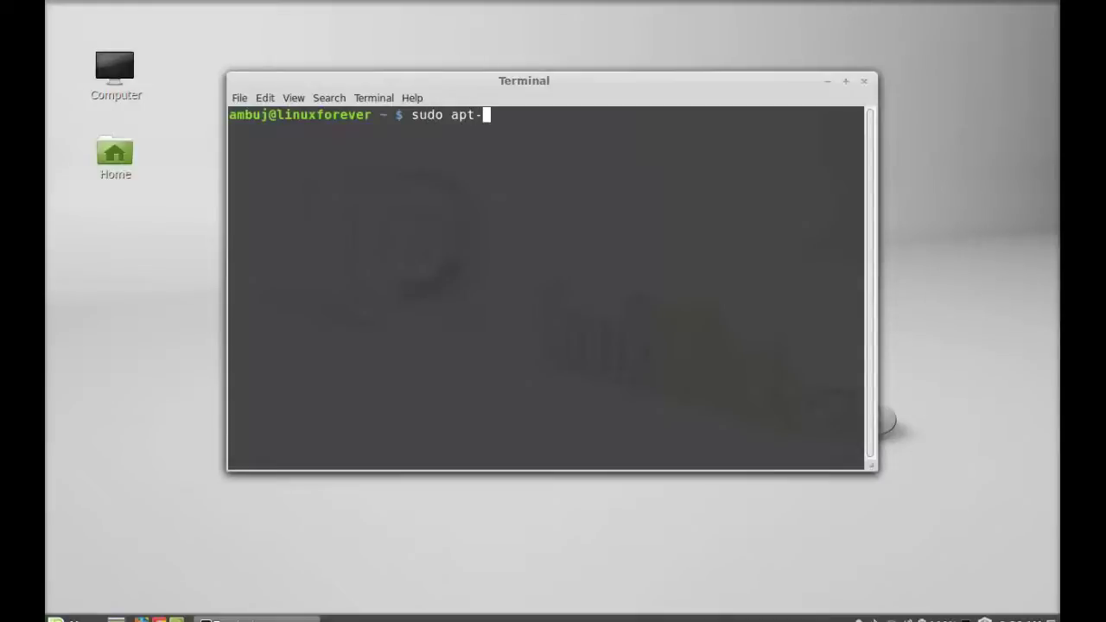
pyautogui.write('get insta')
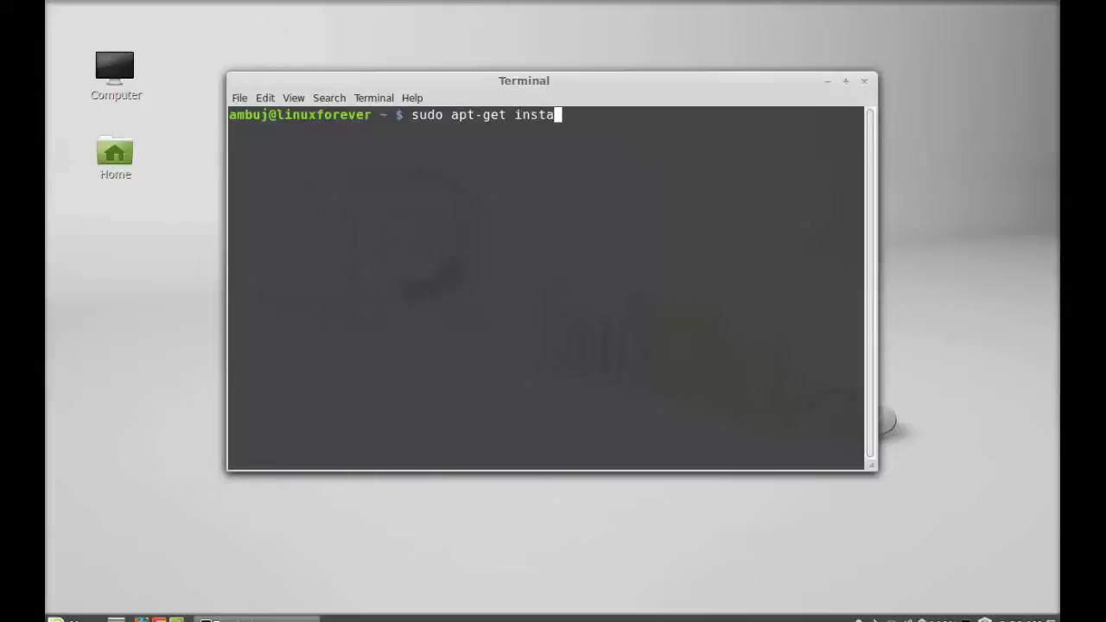
pyautogui.write('ll lmms')
pyautogui.press('Return')
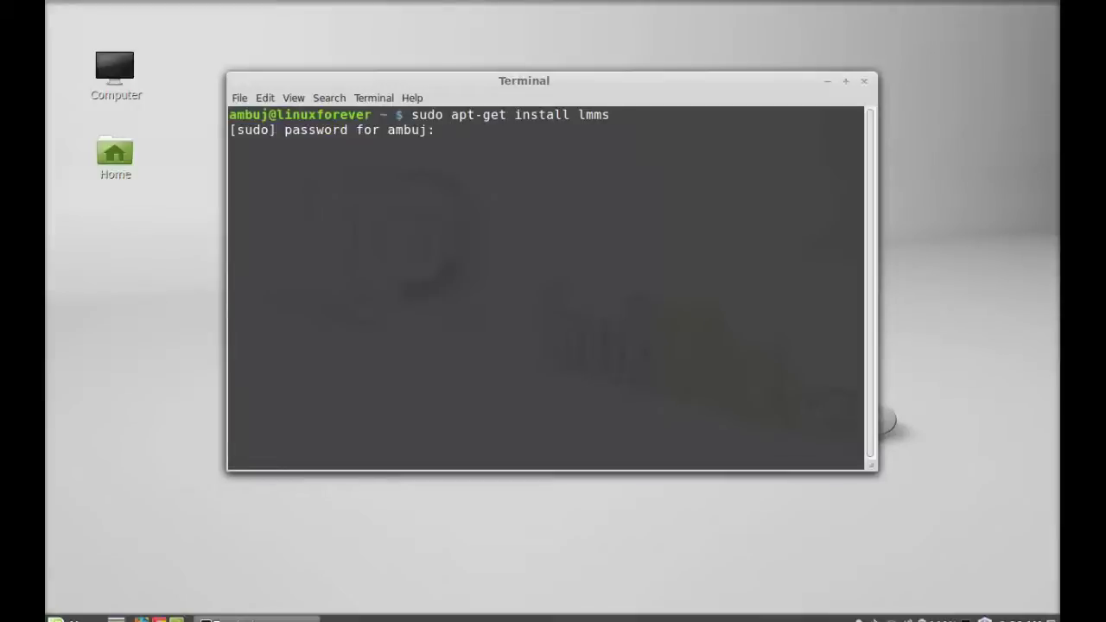
pyautogui.press('Return')
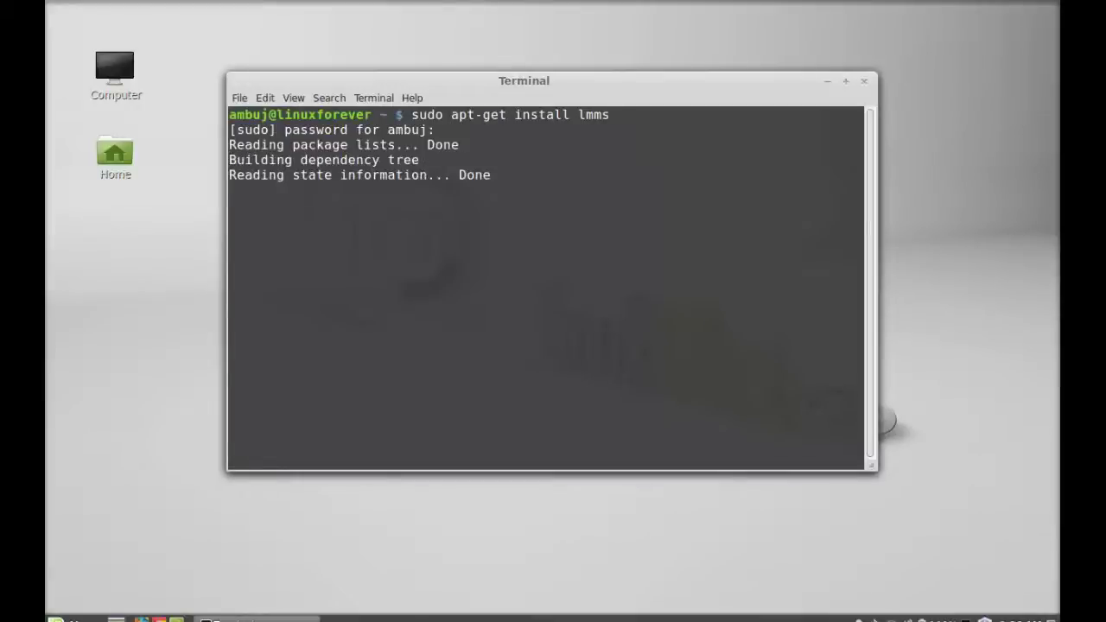
pyautogui.write('y')
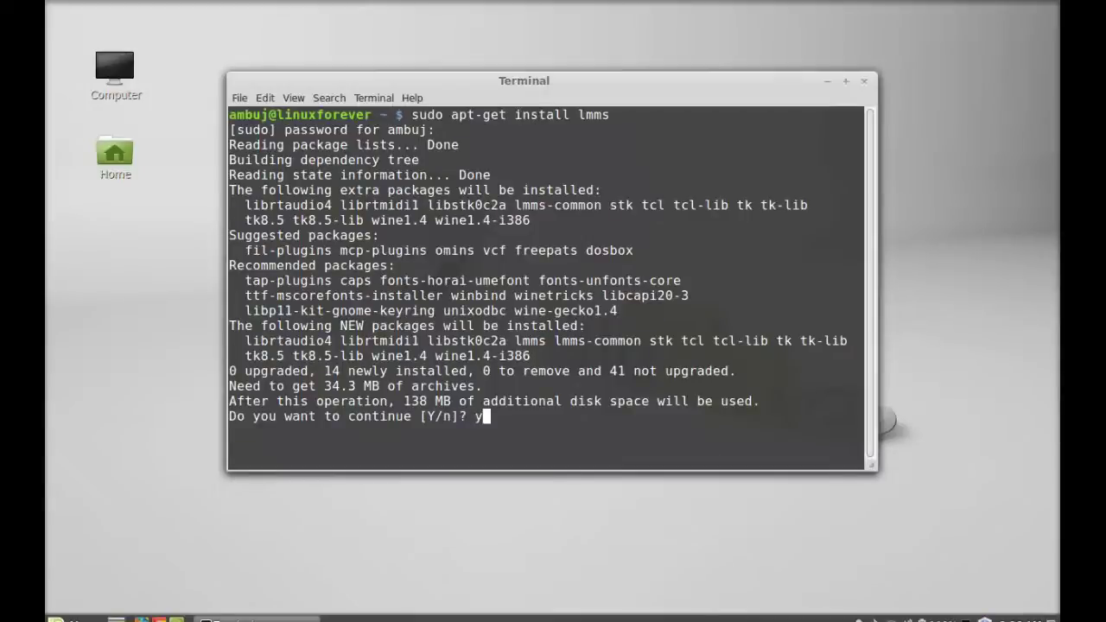
pyautogui.press('Return')
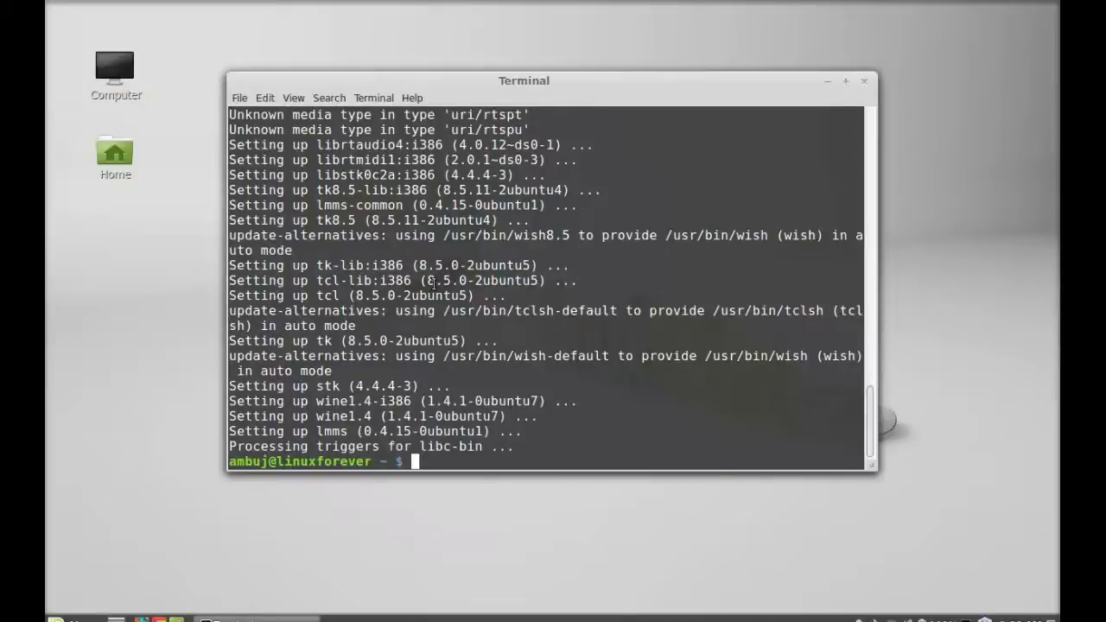
pyautogui.click(863, 80)
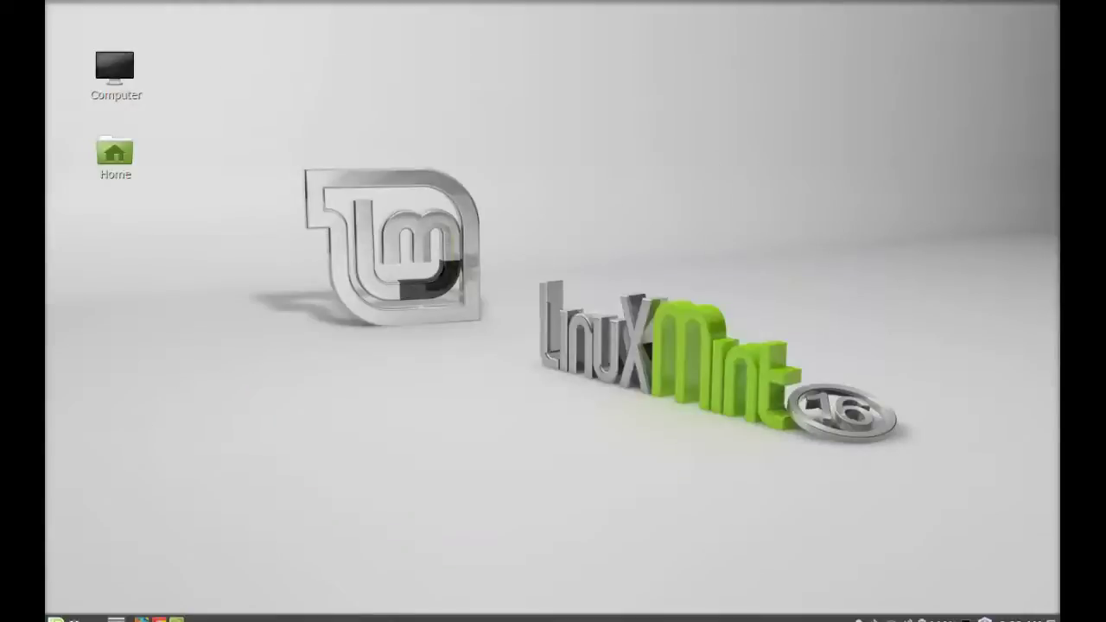
# Launch Linux MultiMedia Studio from the Mint menu search 'lmm' and create its working directory.
pyautogui.click(53, 618)
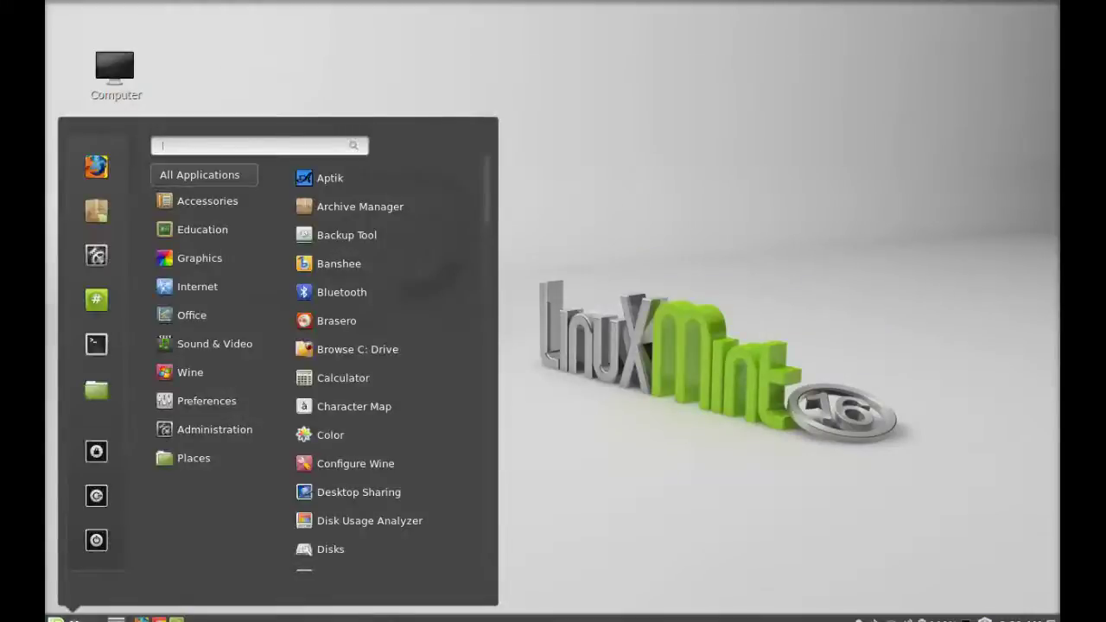
pyautogui.write('lmm')
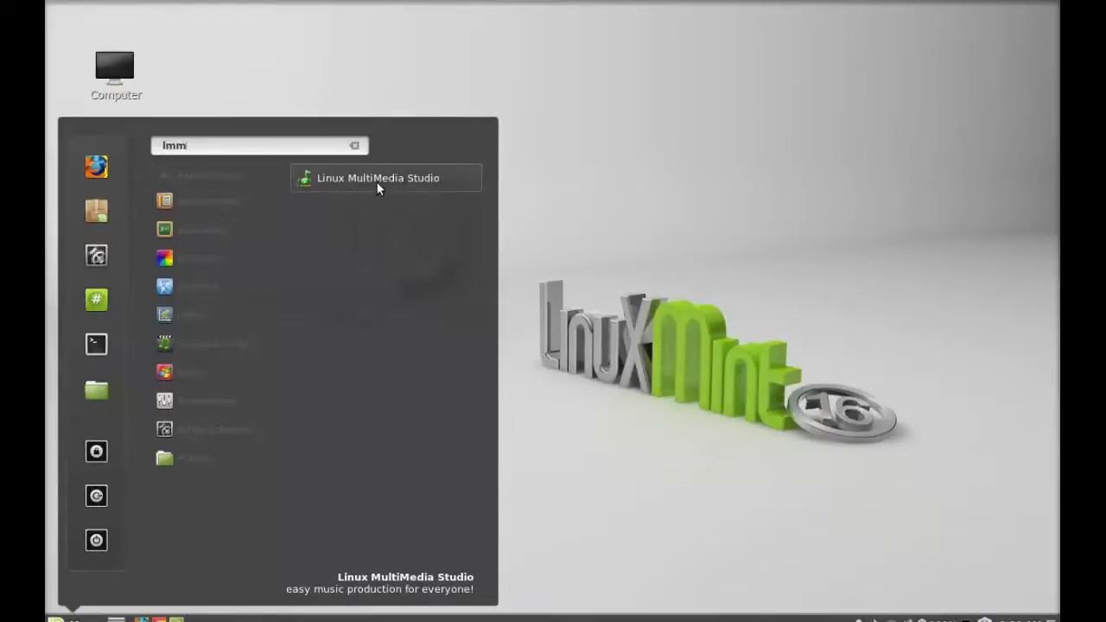
pyautogui.click(440, 183)
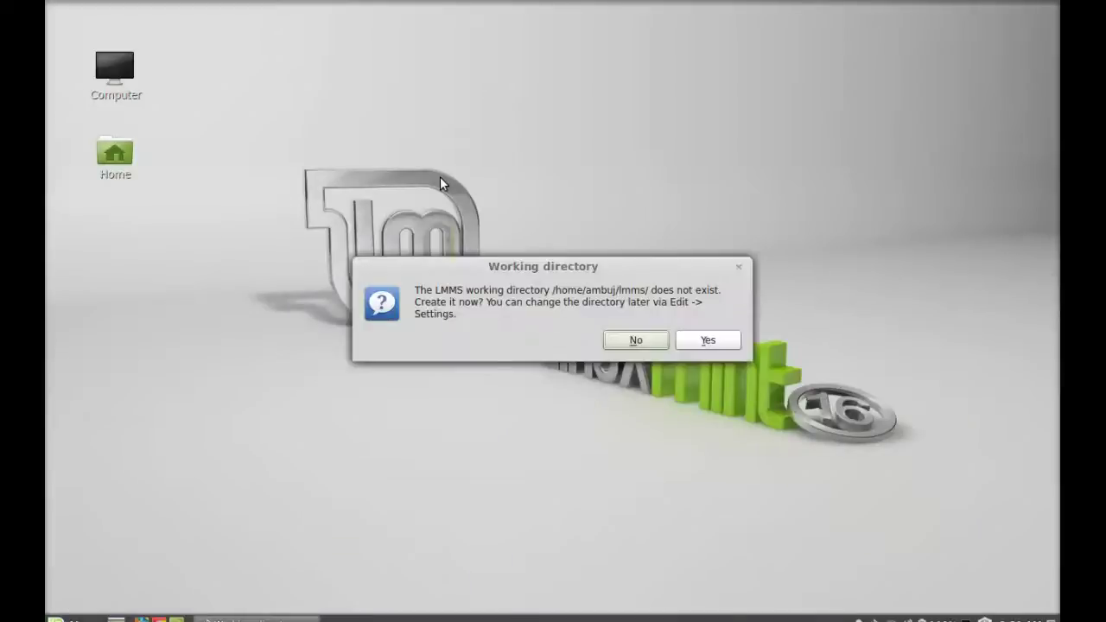
pyautogui.click(708, 341)
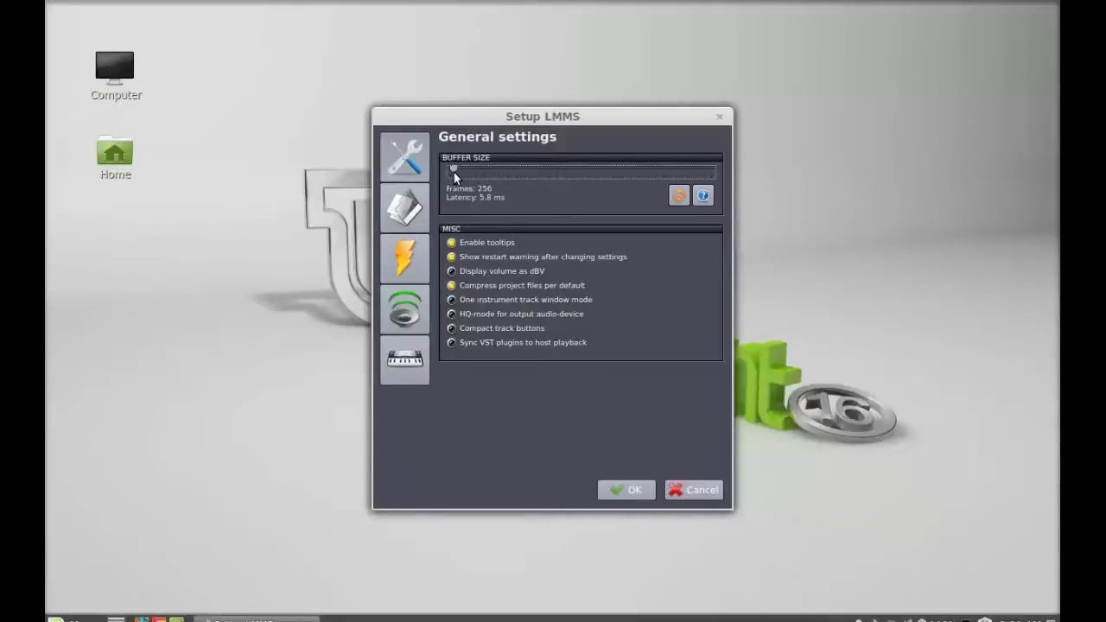
# Raise the audio buffer size to 3072 frames and view the Paths settings page.
pyautogui.moveTo(455, 171); pyautogui.dragTo(498, 174)
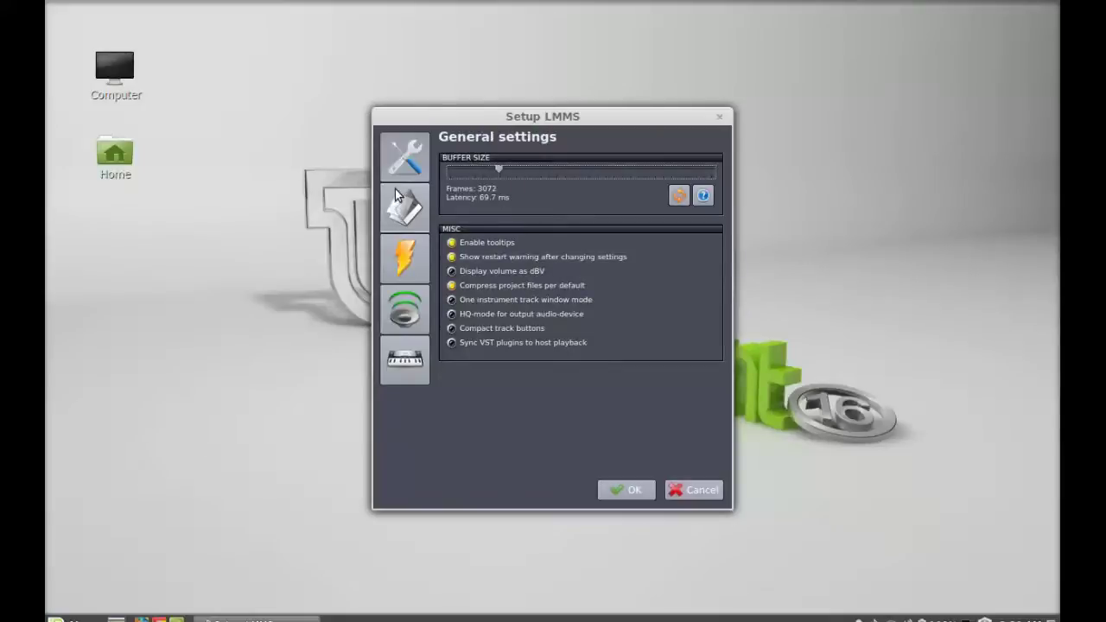
pyautogui.click(399, 213)
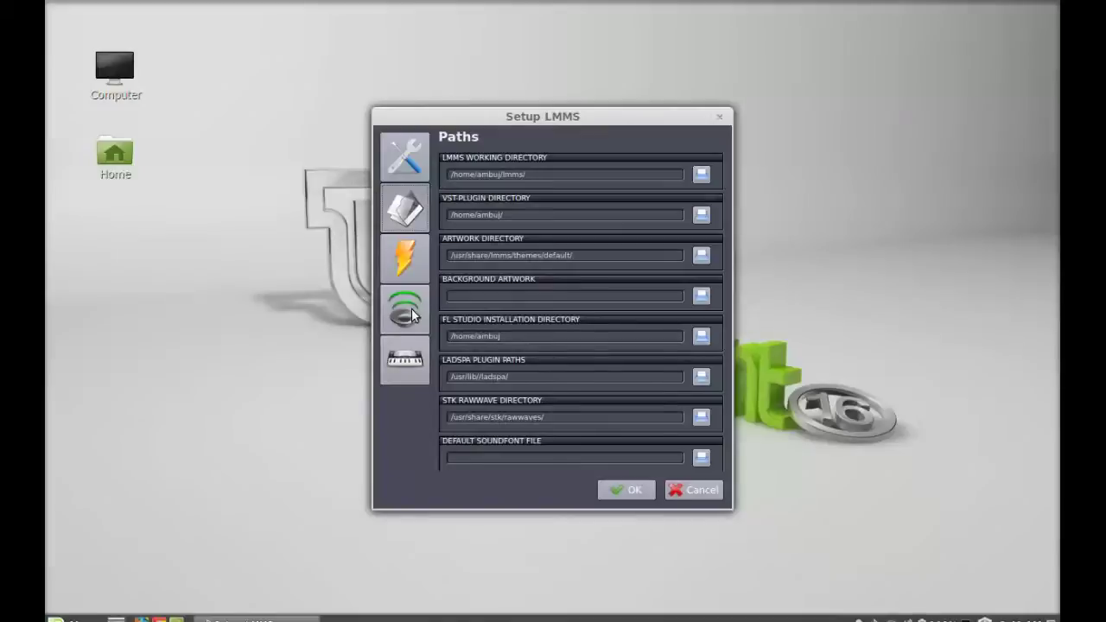
# Review the Performance, Audio and MIDI setup pages, then save settings and dismiss the restart notice.
pyautogui.click(411, 272)
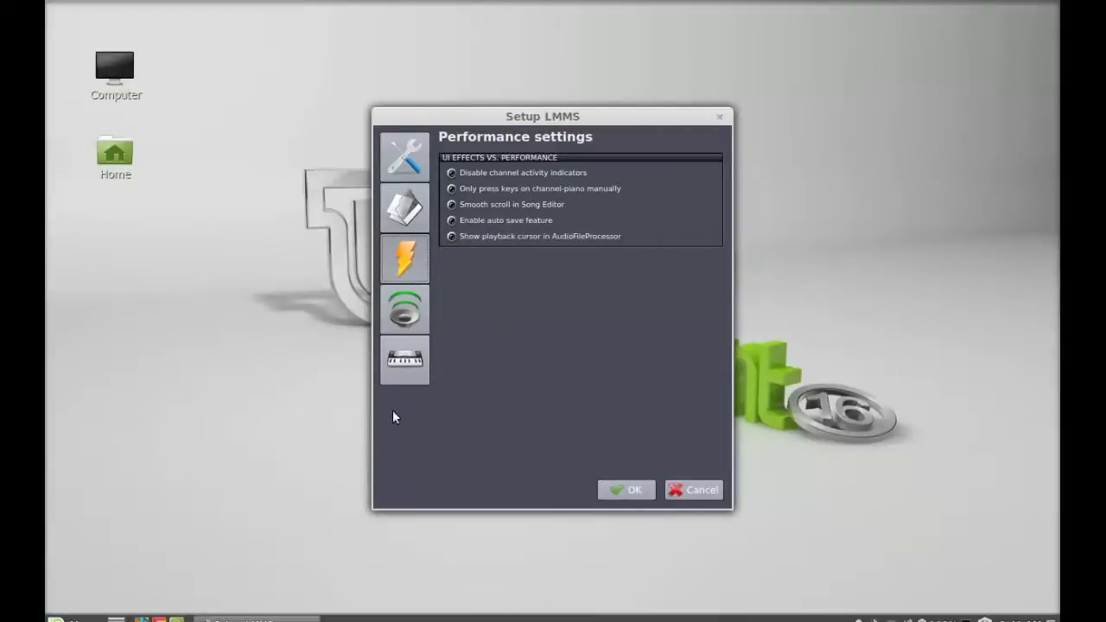
pyautogui.click(403, 320)
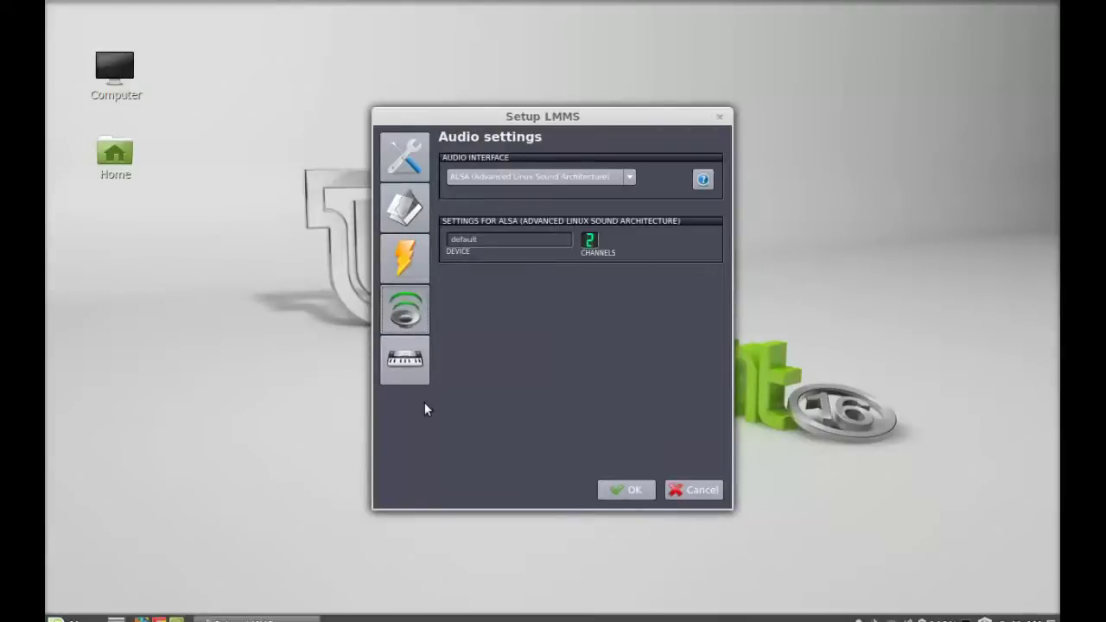
pyautogui.click(409, 380)
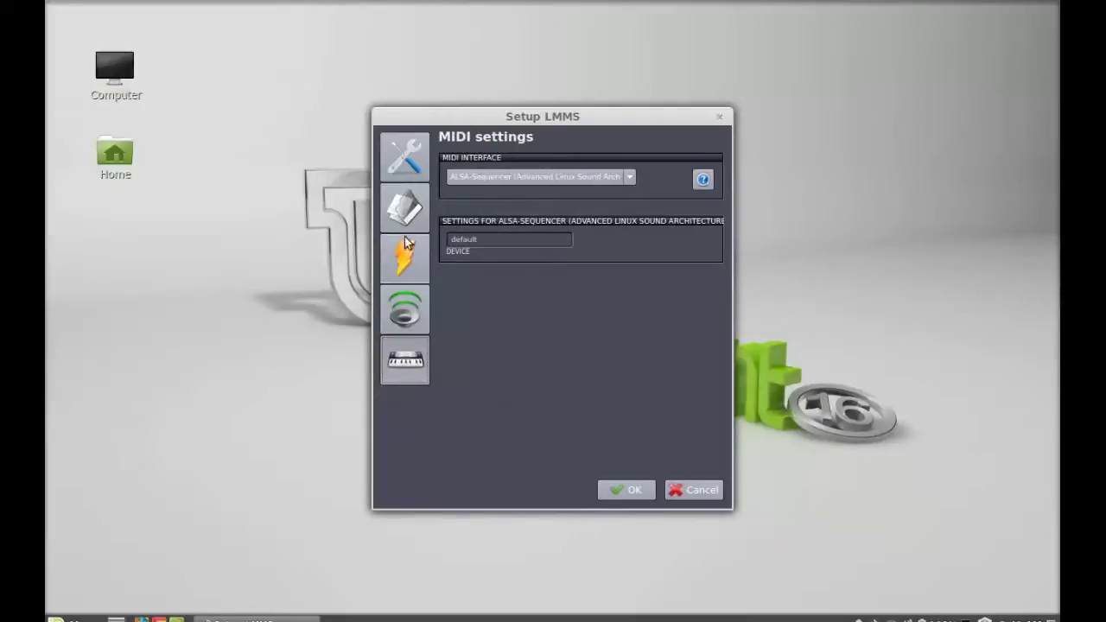
pyautogui.click(406, 326)
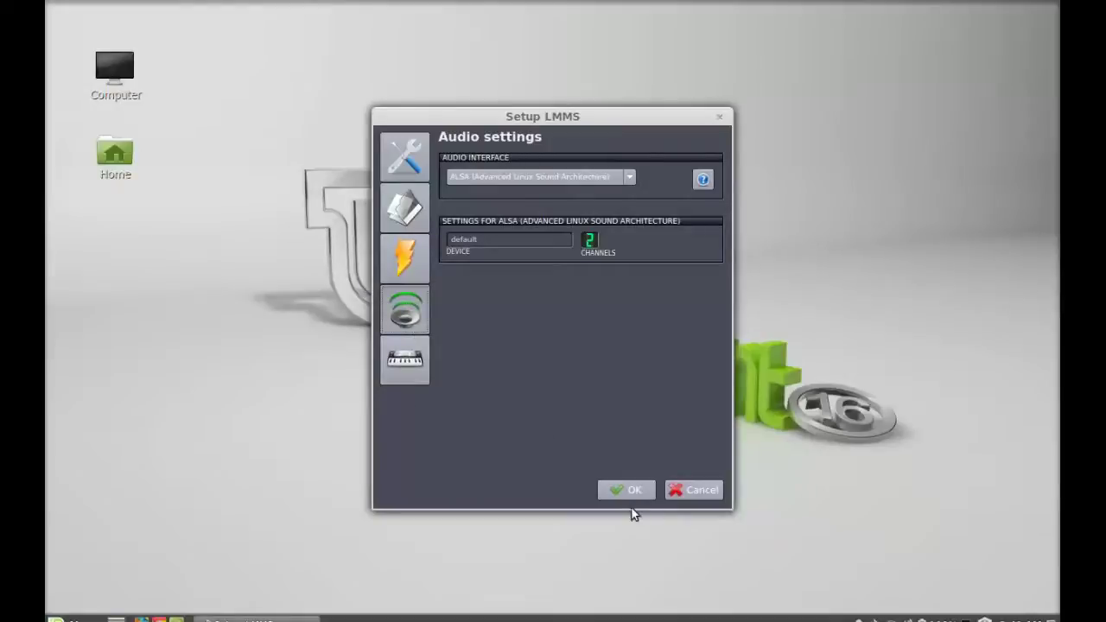
pyautogui.click(615, 490)
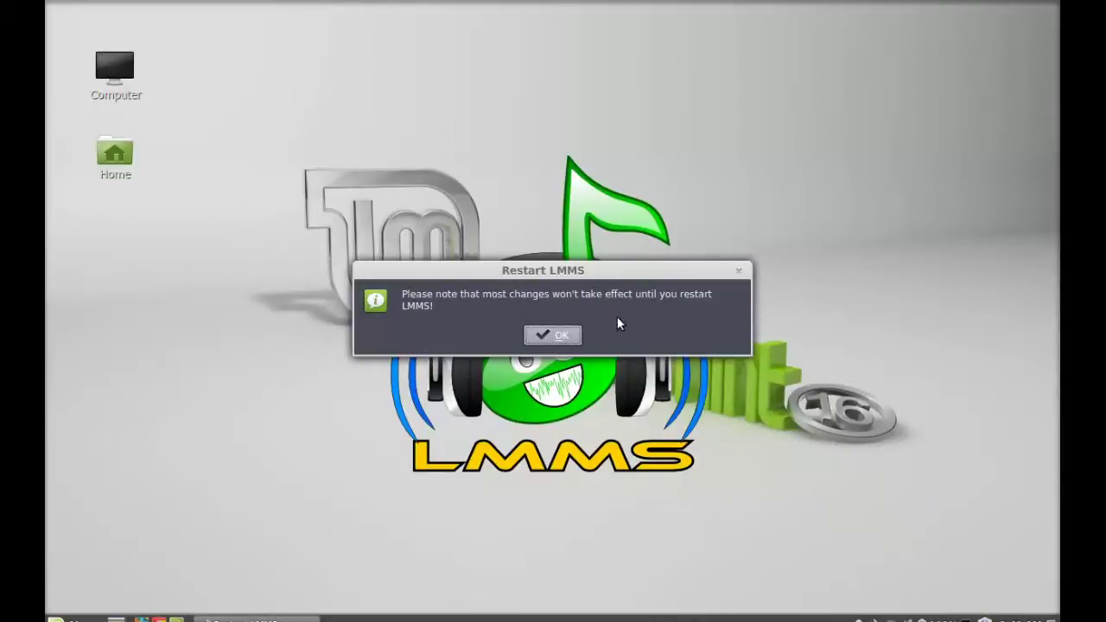
pyautogui.click(552, 335)
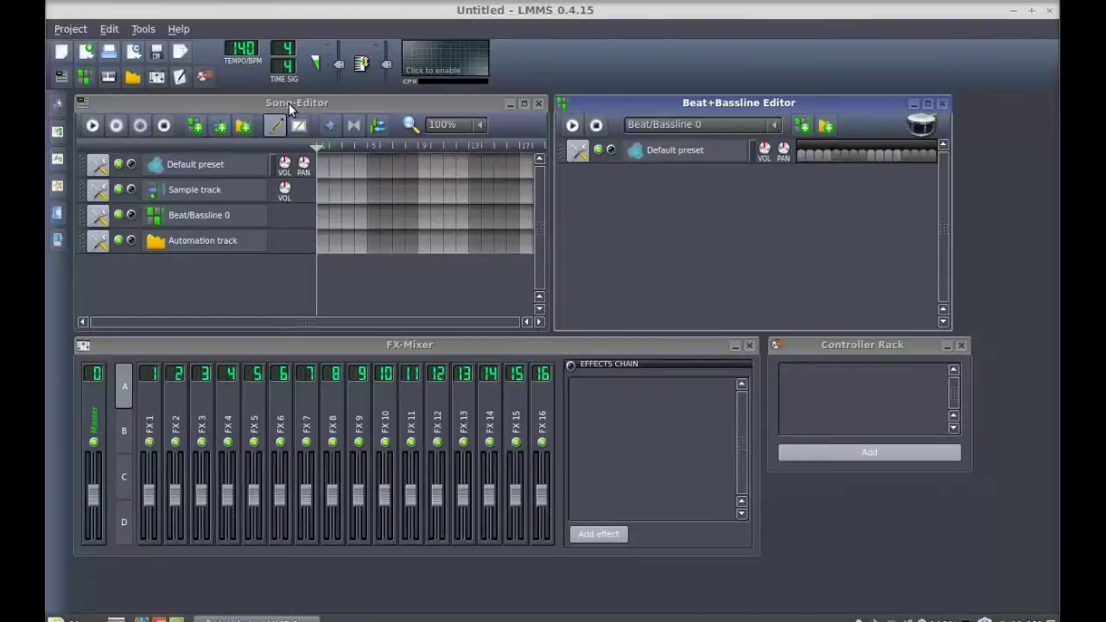
# Reposition the Beat+Bassline Editor, Song-Editor, Controller Rack and FX-Mixer windows so none overlap.
pyautogui.moveTo(671, 105); pyautogui.dragTo(740, 116)
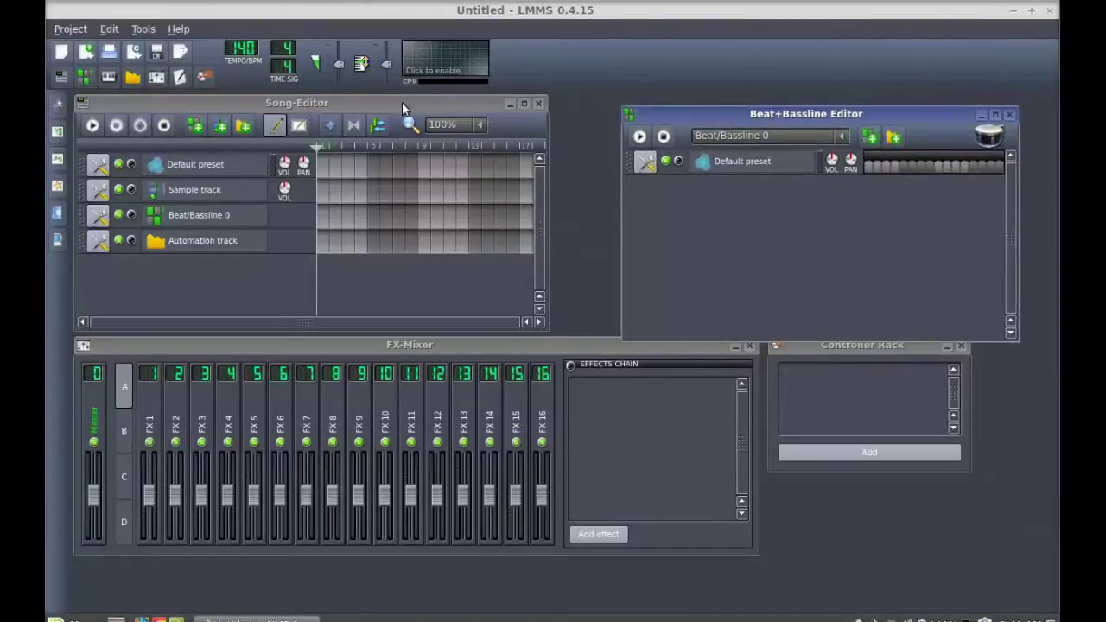
pyautogui.moveTo(401, 102); pyautogui.dragTo(438, 101)
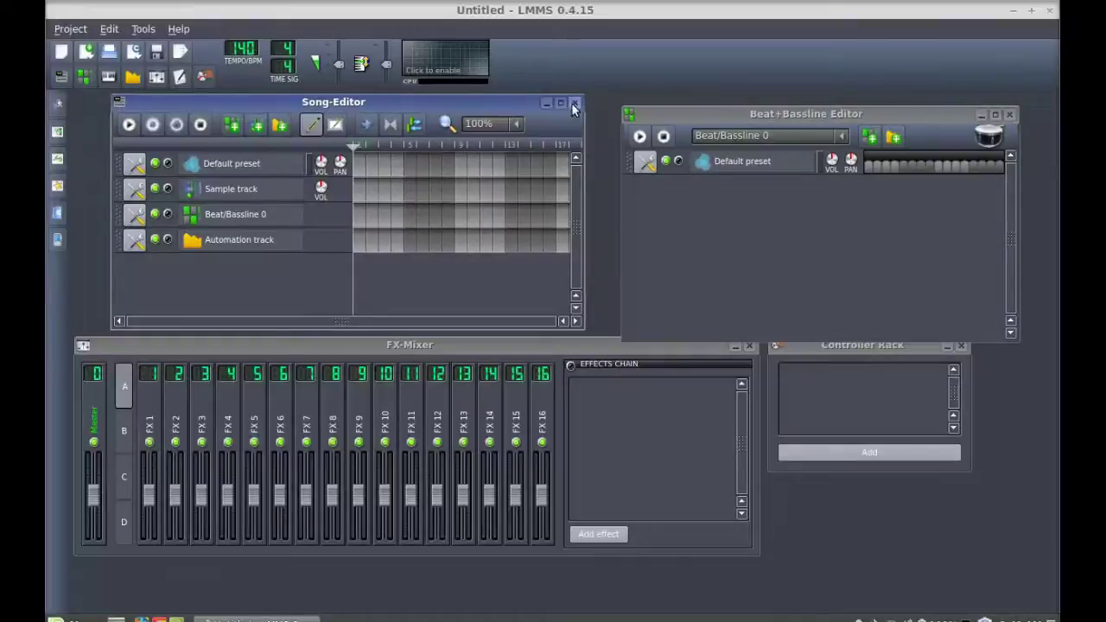
pyautogui.click(771, 118)
pyautogui.moveTo(845, 348); pyautogui.dragTo(860, 390)
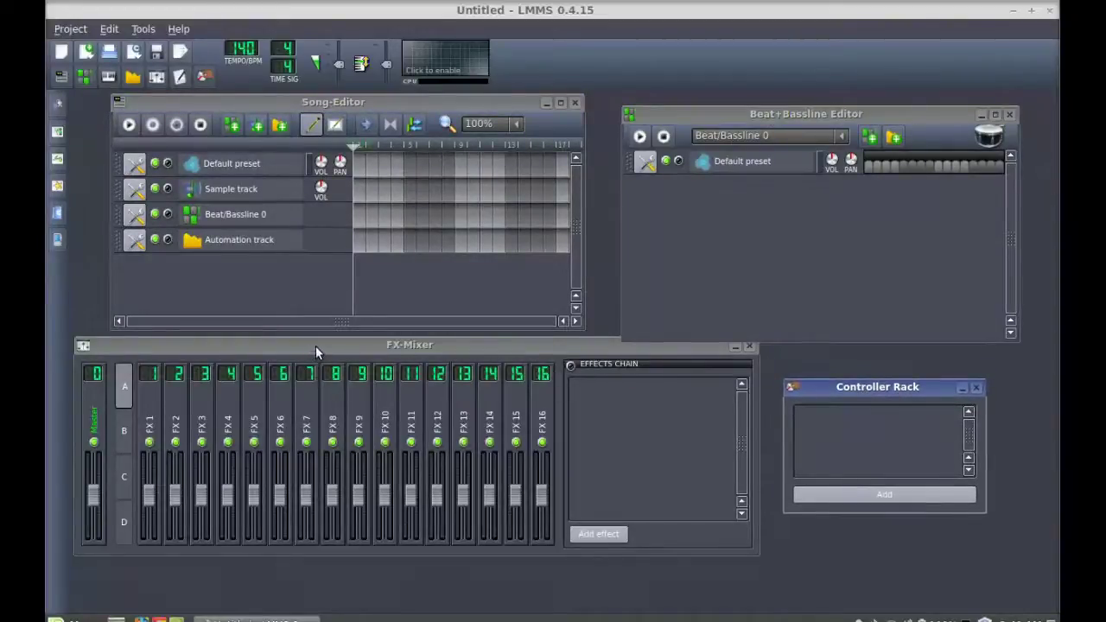
pyautogui.moveTo(379, 345); pyautogui.dragTo(377, 364)
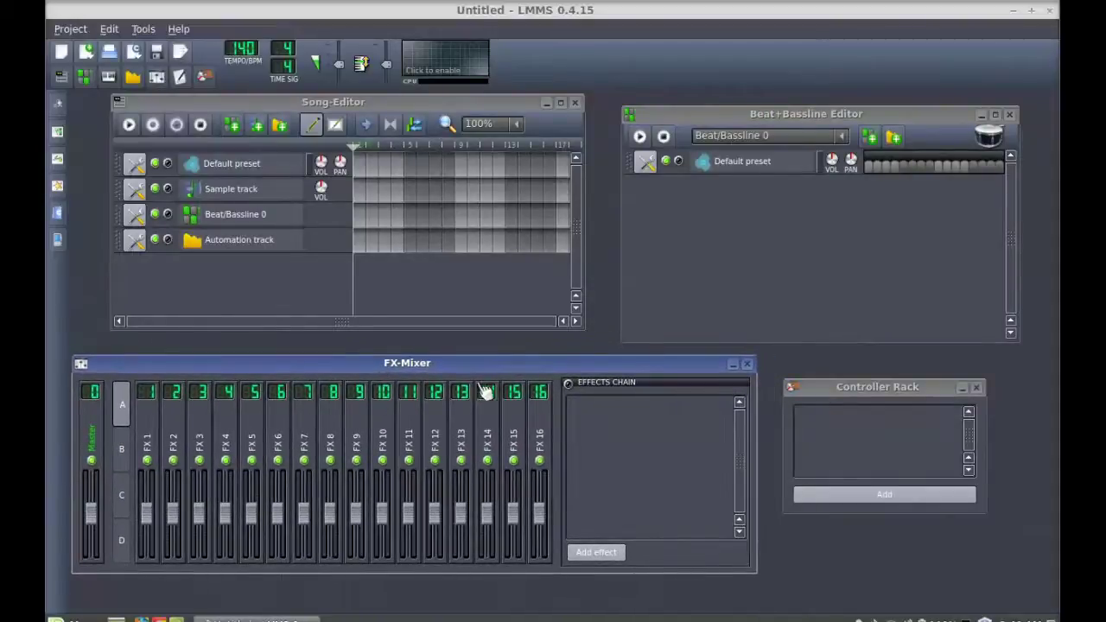
pyautogui.moveTo(454, 363); pyautogui.dragTo(465, 358)
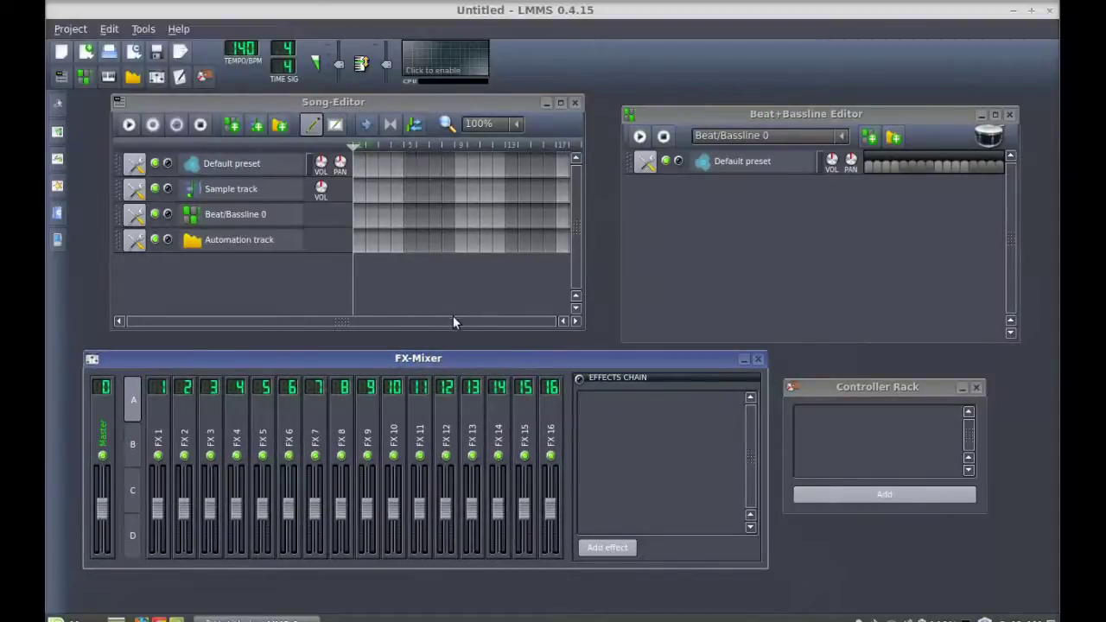
# Start a new default project and show the list of instrument plugins.
pyautogui.click(69, 31)
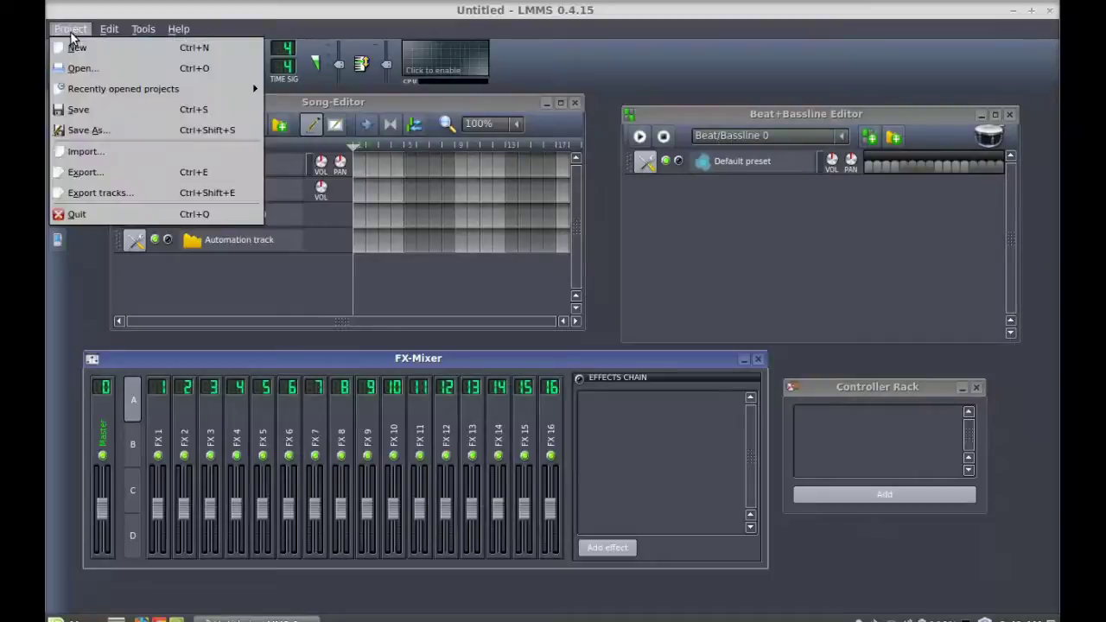
pyautogui.click(74, 47)
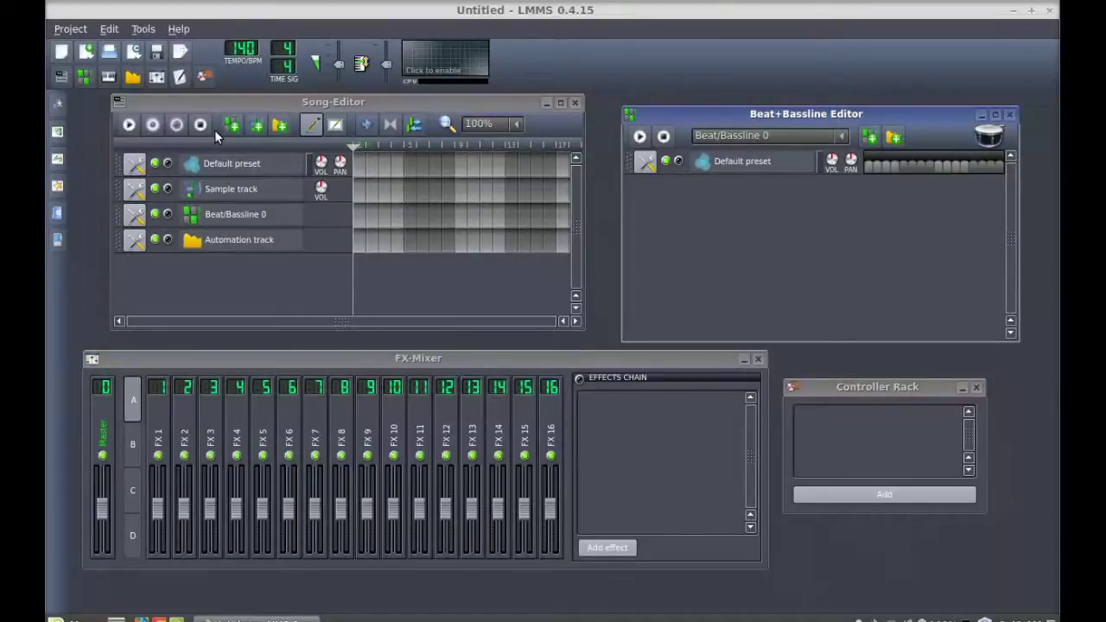
pyautogui.click(55, 105)
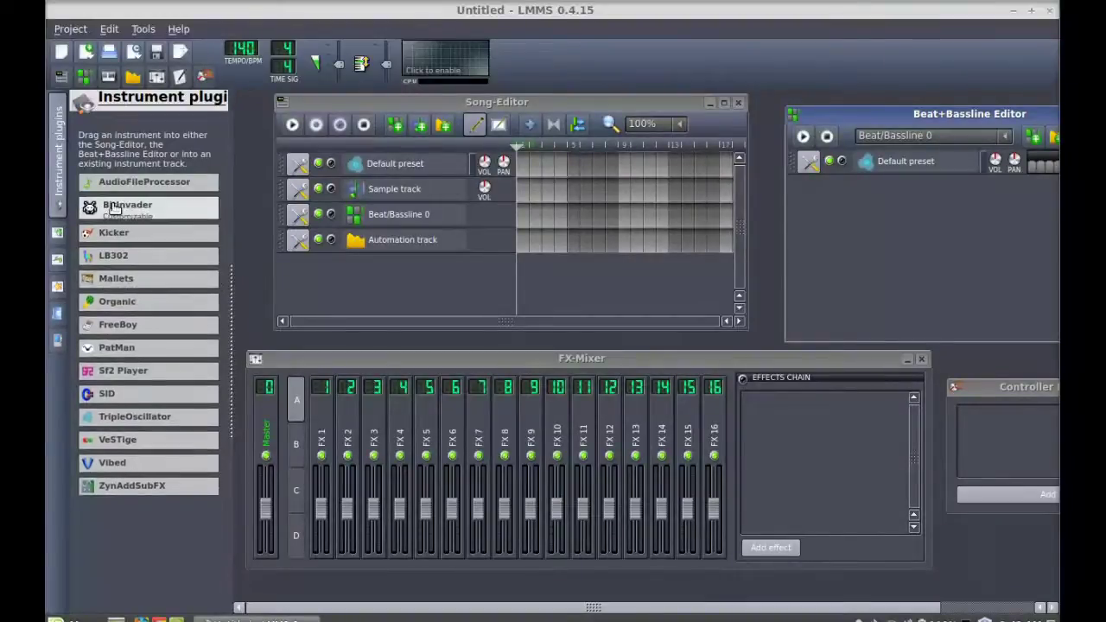
# Browse My projects, peeking into the CoolSongs, Covers and Demos folders.
pyautogui.click(57, 232)
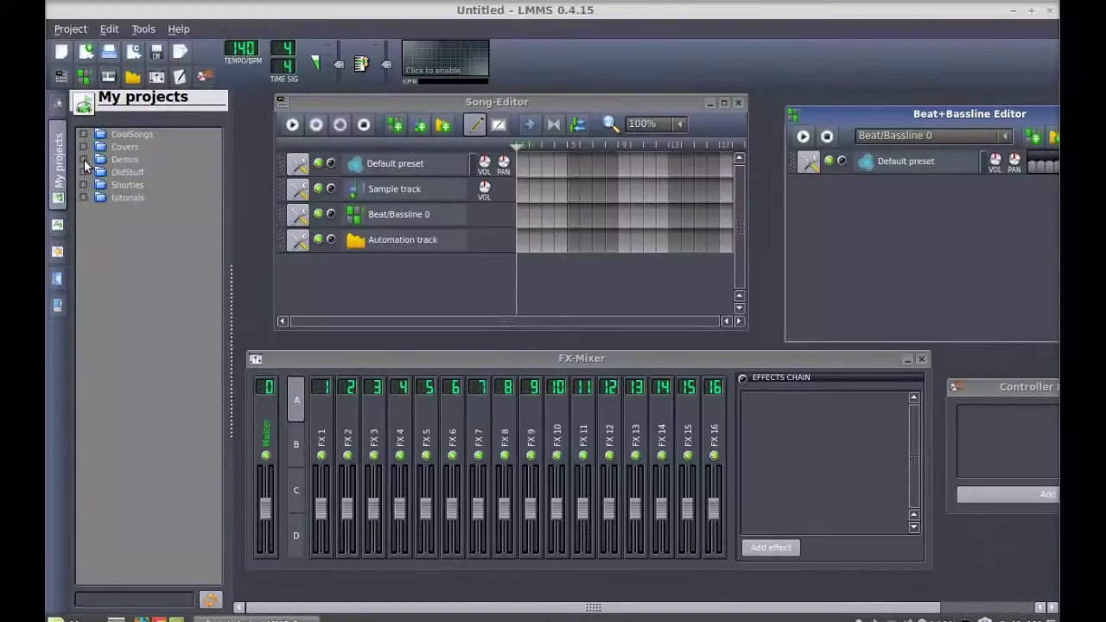
pyautogui.click(82, 134)
pyautogui.click(82, 135)
pyautogui.click(82, 147)
pyautogui.click(82, 145)
pyautogui.click(82, 159)
pyautogui.click(82, 159)
# Expand and collapse the Shorties, OldStuff and CoolSongs folders, then switch to My samples.
pyautogui.click(82, 180)
pyautogui.click(82, 172)
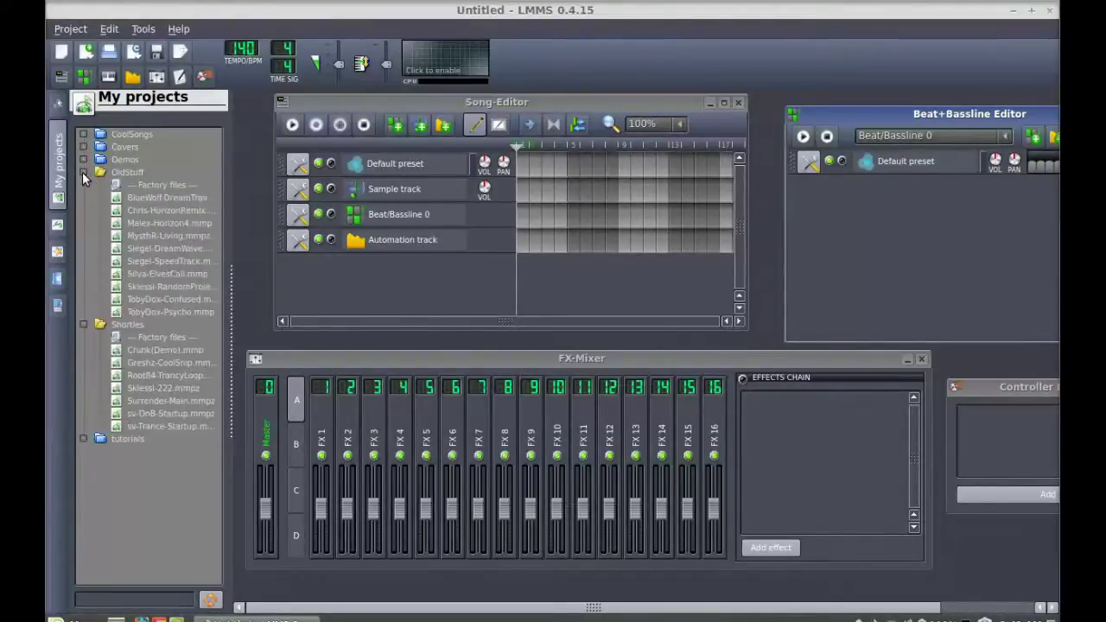
pyautogui.click(82, 172)
pyautogui.click(82, 184)
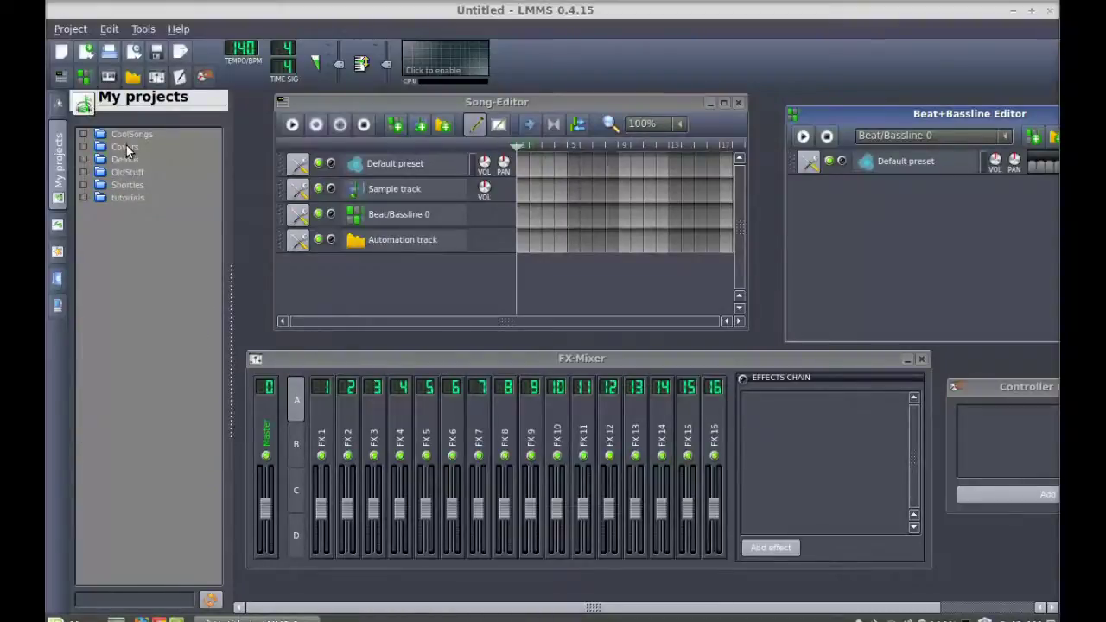
pyautogui.click(83, 133)
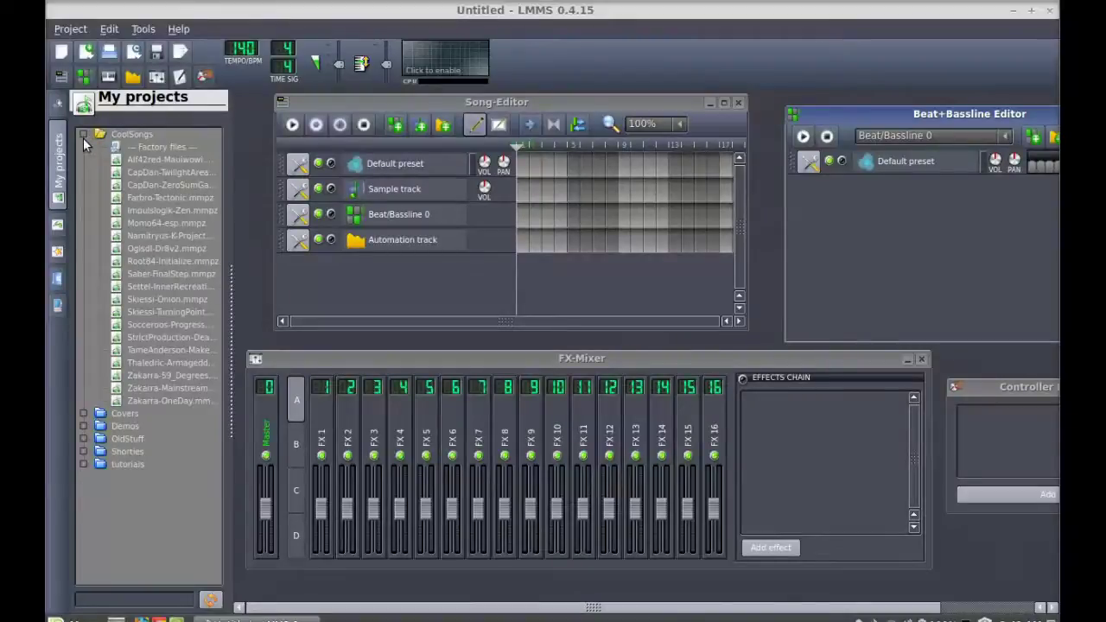
pyautogui.click(83, 134)
pyautogui.click(55, 226)
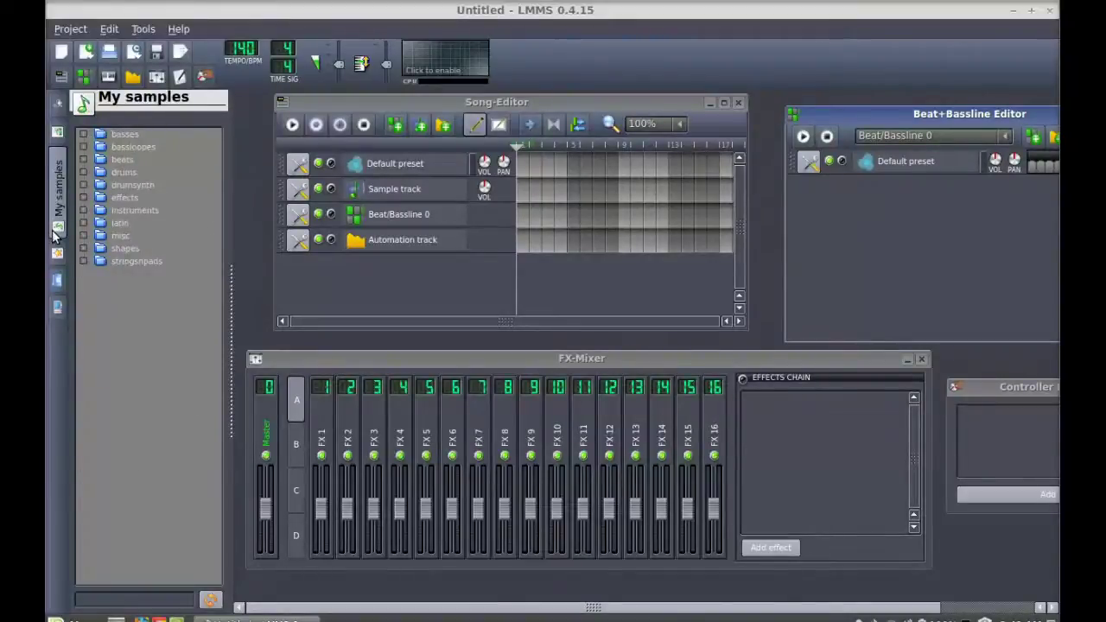
# Expand the basses, beats and drums sample folders and preview break01.ogg.
pyautogui.click(83, 135)
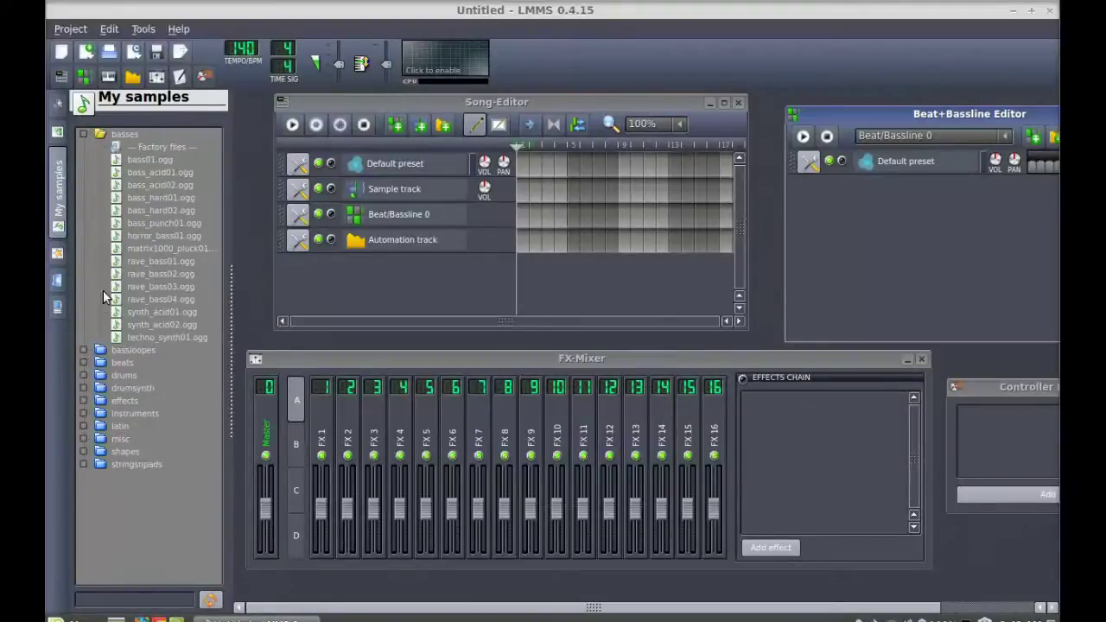
pyautogui.click(83, 363)
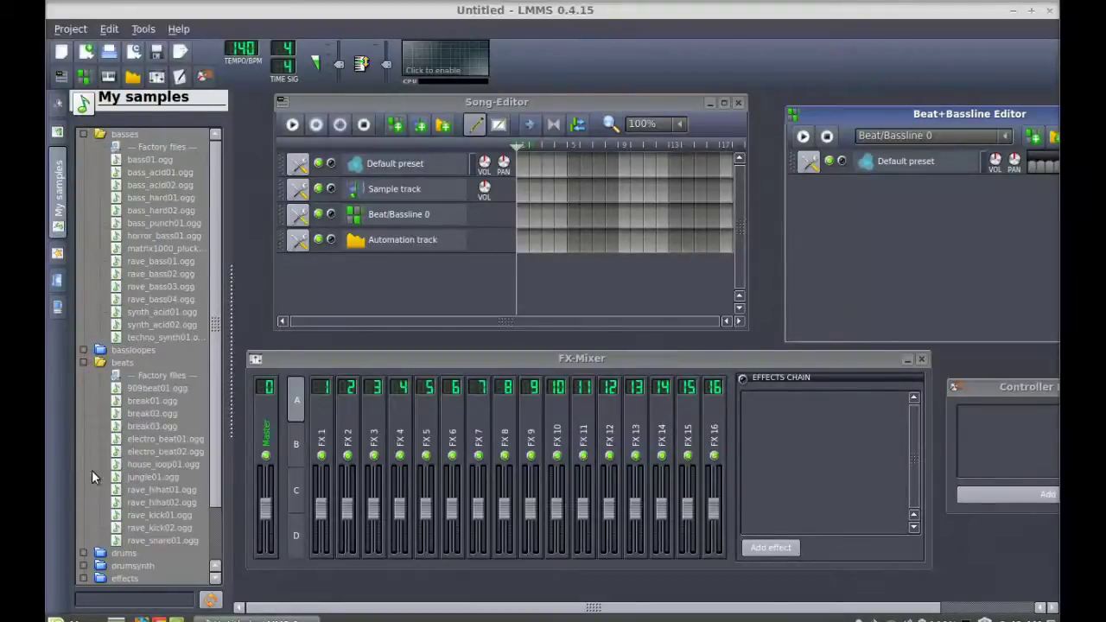
pyautogui.click(83, 554)
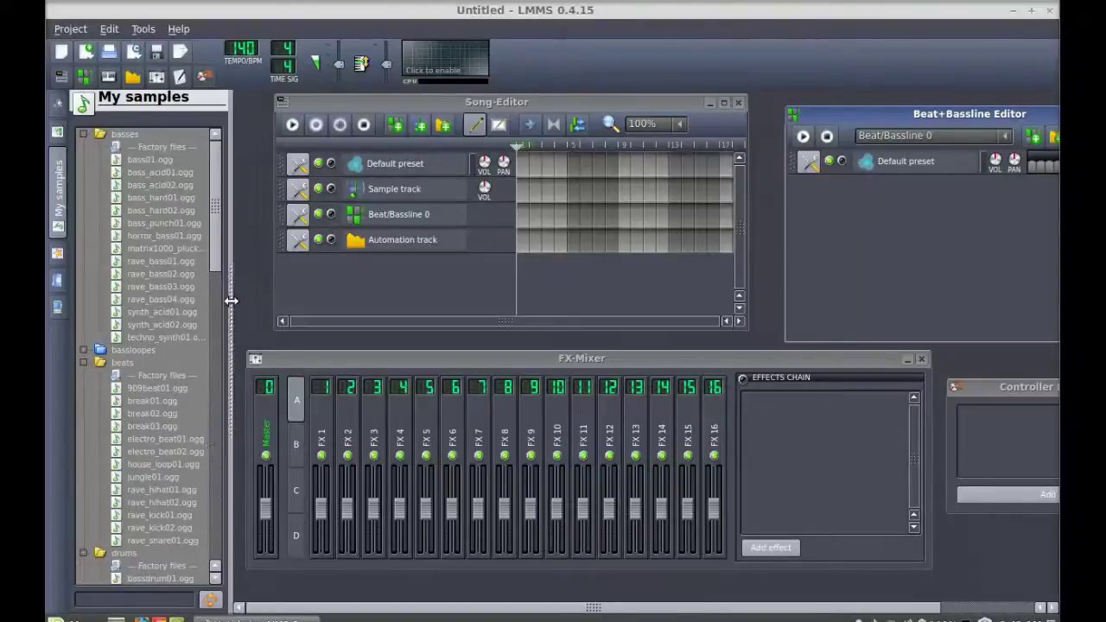
pyautogui.moveTo(213, 244); pyautogui.dragTo(212, 297)
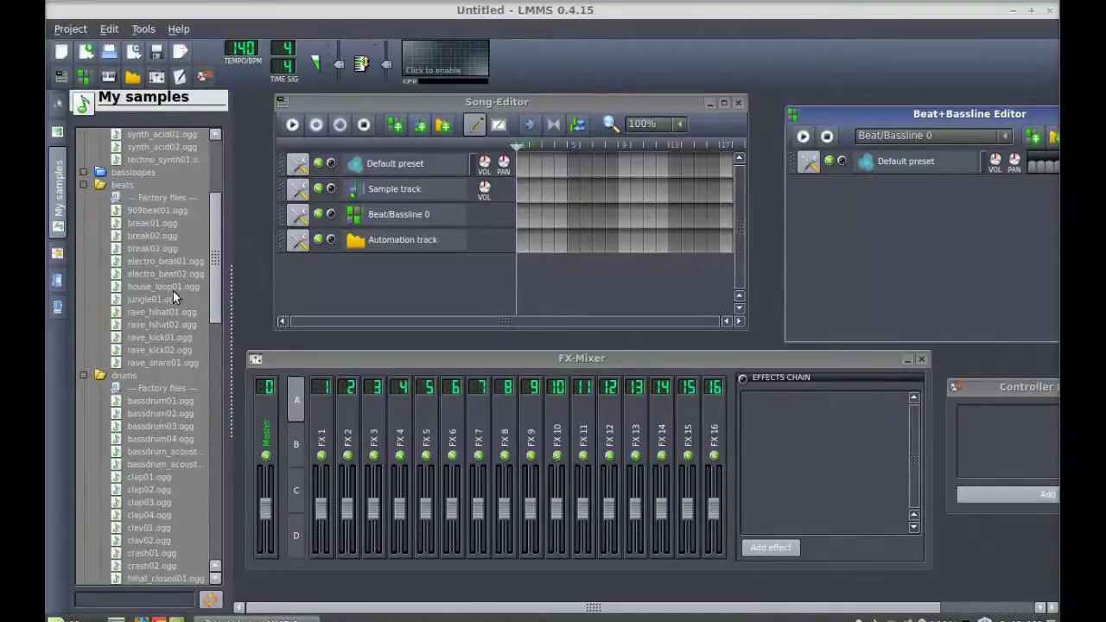
pyautogui.click(156, 226)
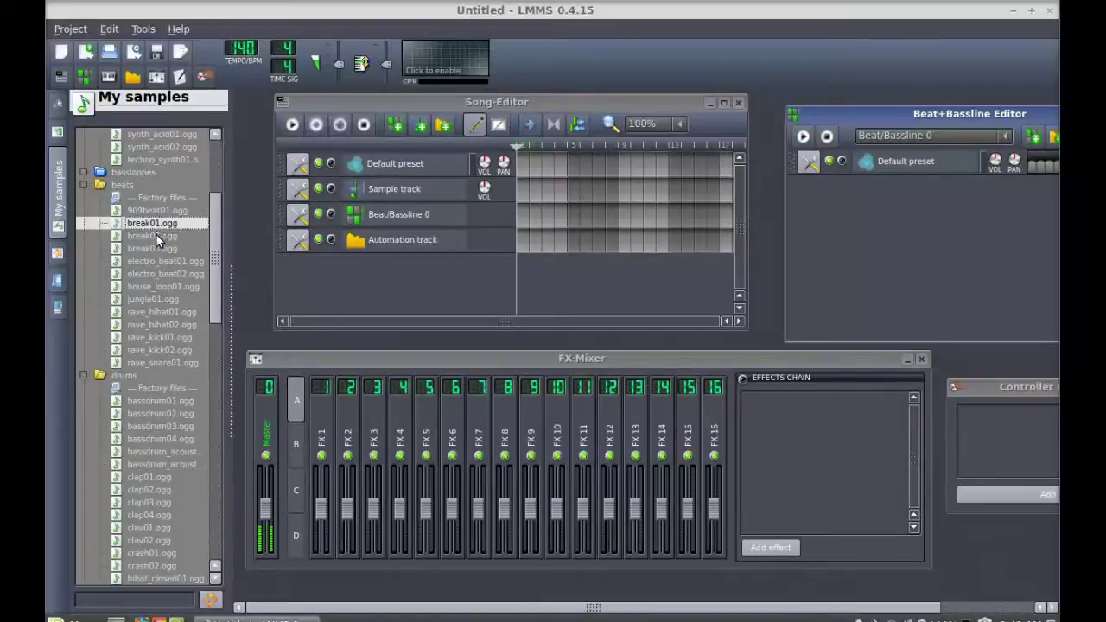
# Preview a couple of bass drum samples in the drums folder.
pyautogui.click(156, 233)
pyautogui.moveTo(213, 294); pyautogui.dragTo(213, 351)
pyautogui.click(152, 227)
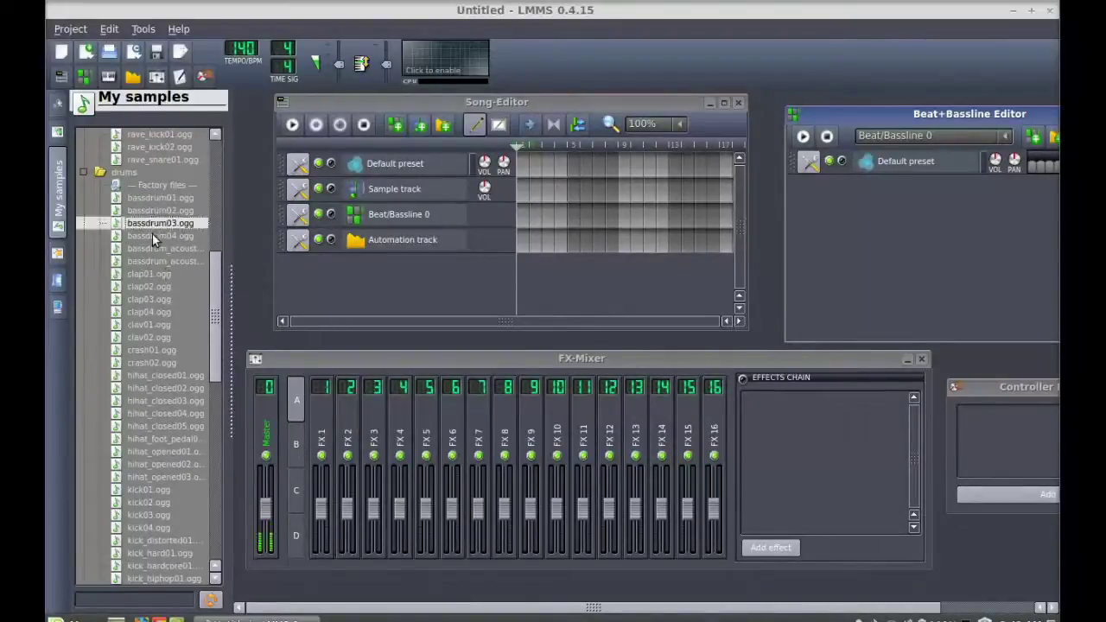
pyautogui.click(152, 235)
# Add bassdrum_acoustic01 and three clap03.ogg tracks to the Beat+Bassline Editor.
pyautogui.doubleClick(152, 248)
pyautogui.click(141, 288)
pyautogui.doubleClick(141, 299)
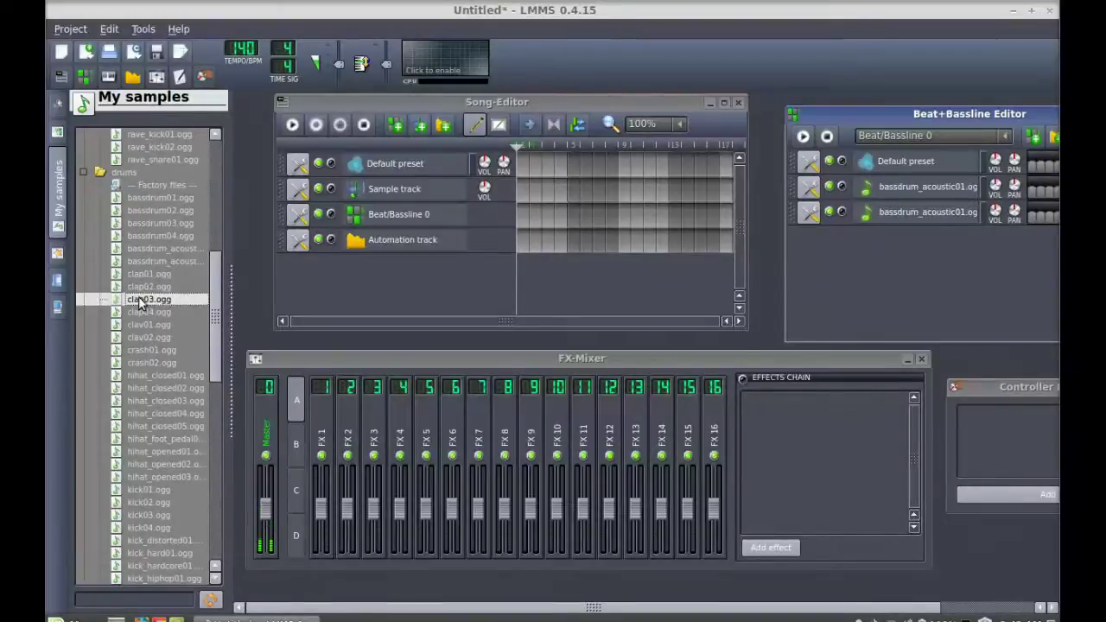
pyautogui.doubleClick(141, 299)
pyautogui.doubleClick(141, 299)
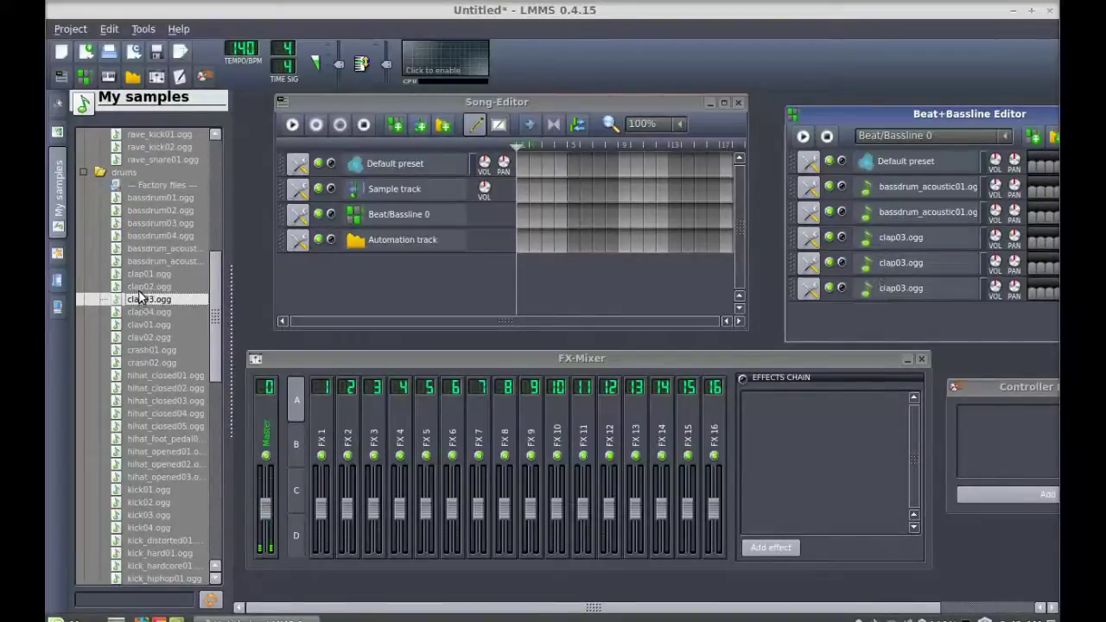
# Enable two kick steps in the bass drum row, play the pattern, and open the Default preset's settings.
pyautogui.moveTo(898, 113); pyautogui.dragTo(725, 101)
pyautogui.click(902, 180)
pyautogui.click(929, 180)
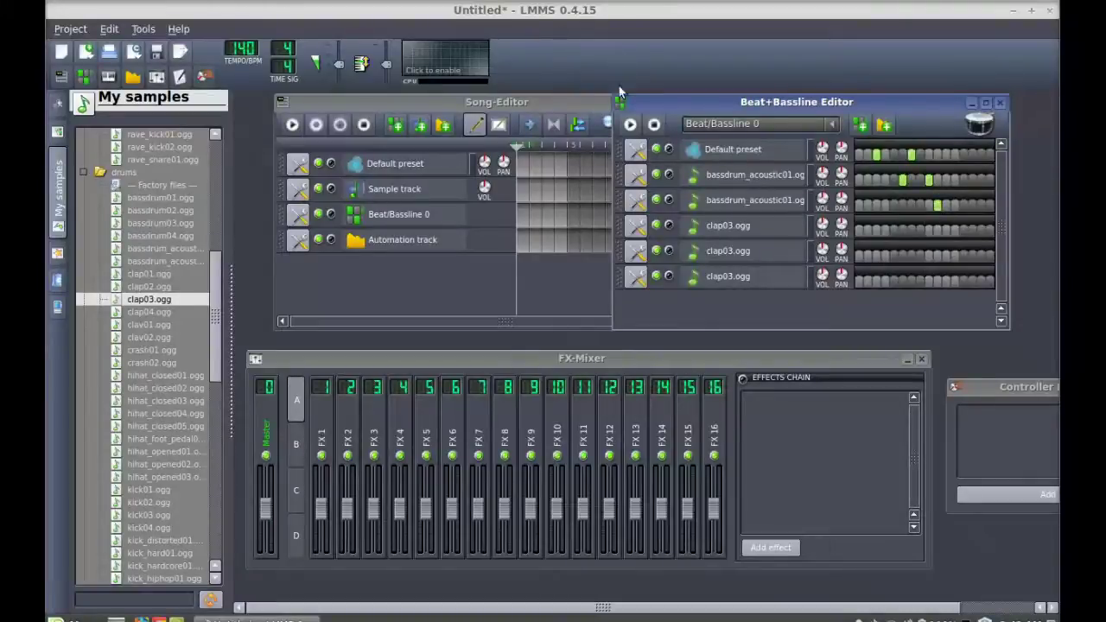
pyautogui.click(629, 124)
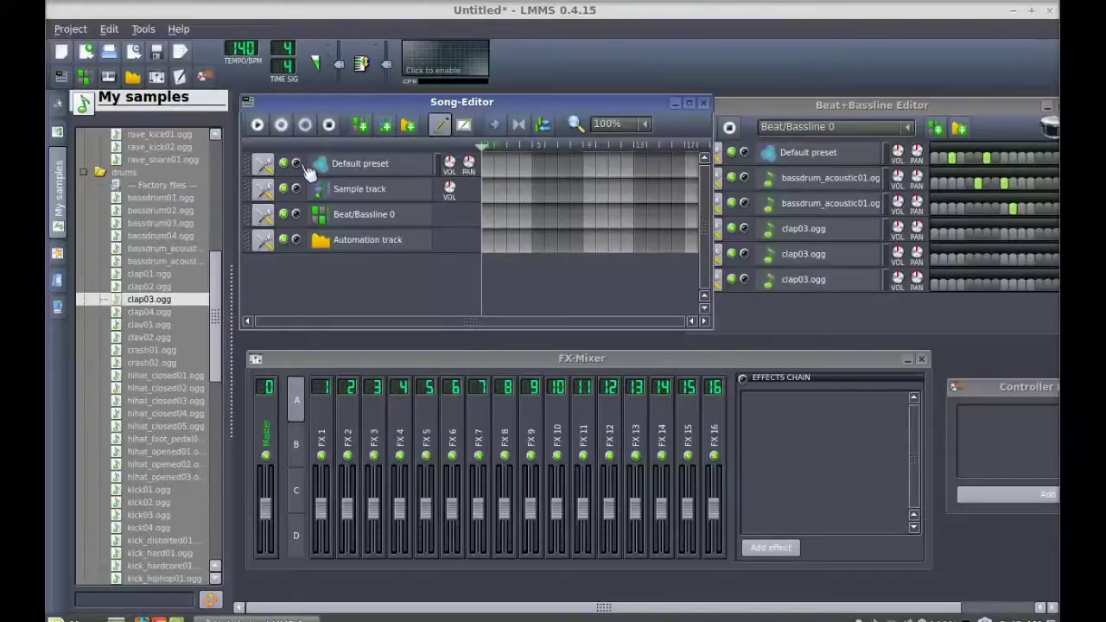
pyautogui.click(367, 164)
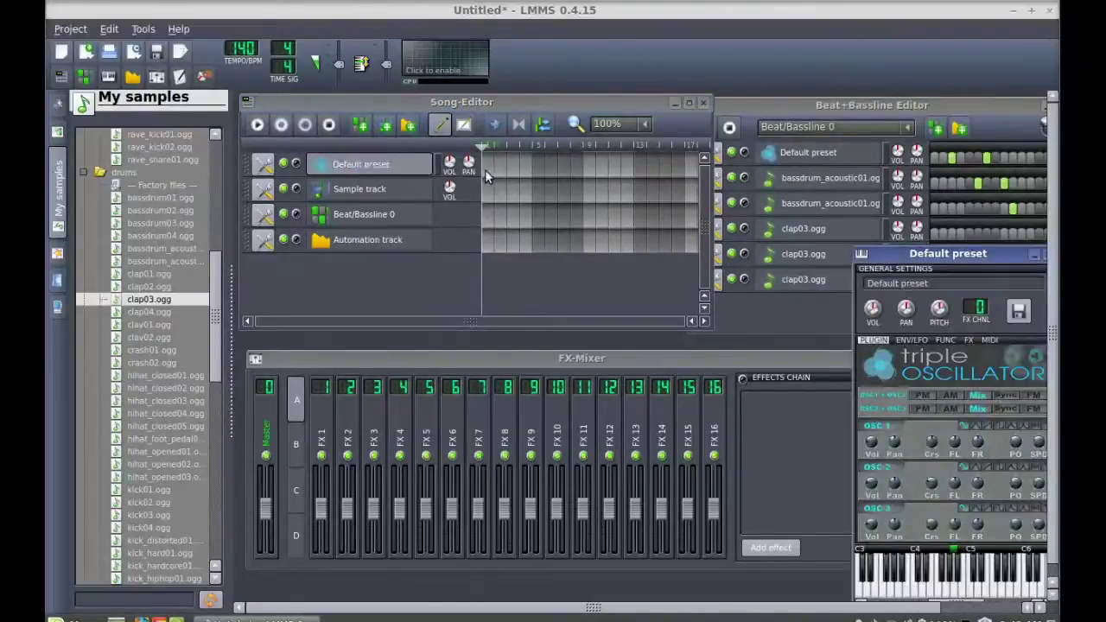
pyautogui.moveTo(965, 255); pyautogui.dragTo(814, 241)
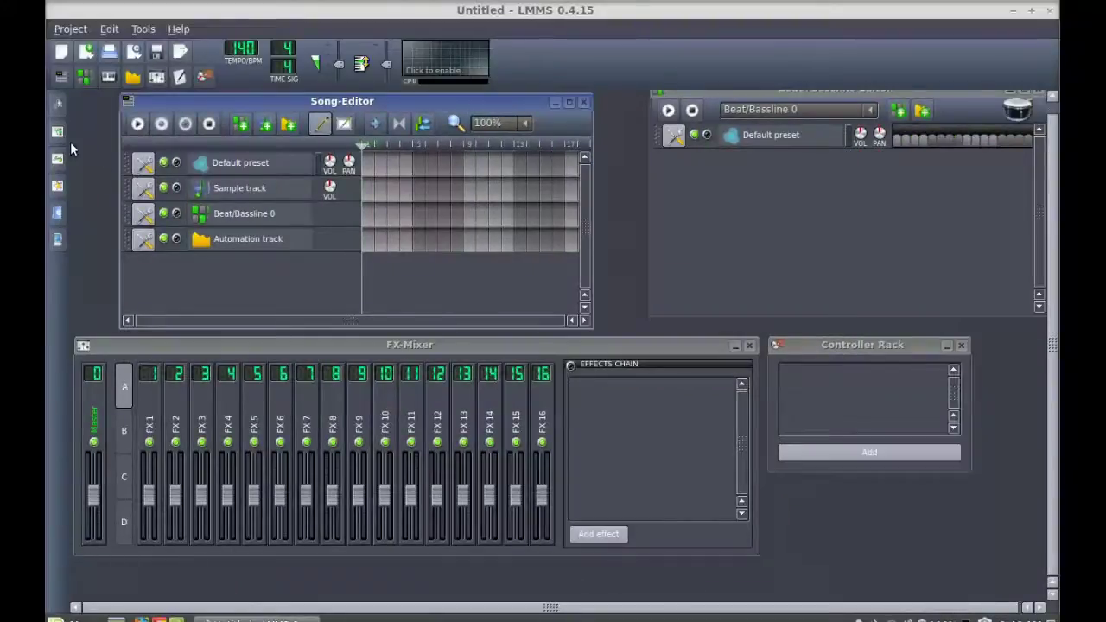
# Load the TameAnderson-MakeMe.mmpz demo from the CoolSongs folder in My projects.
pyautogui.click(58, 134)
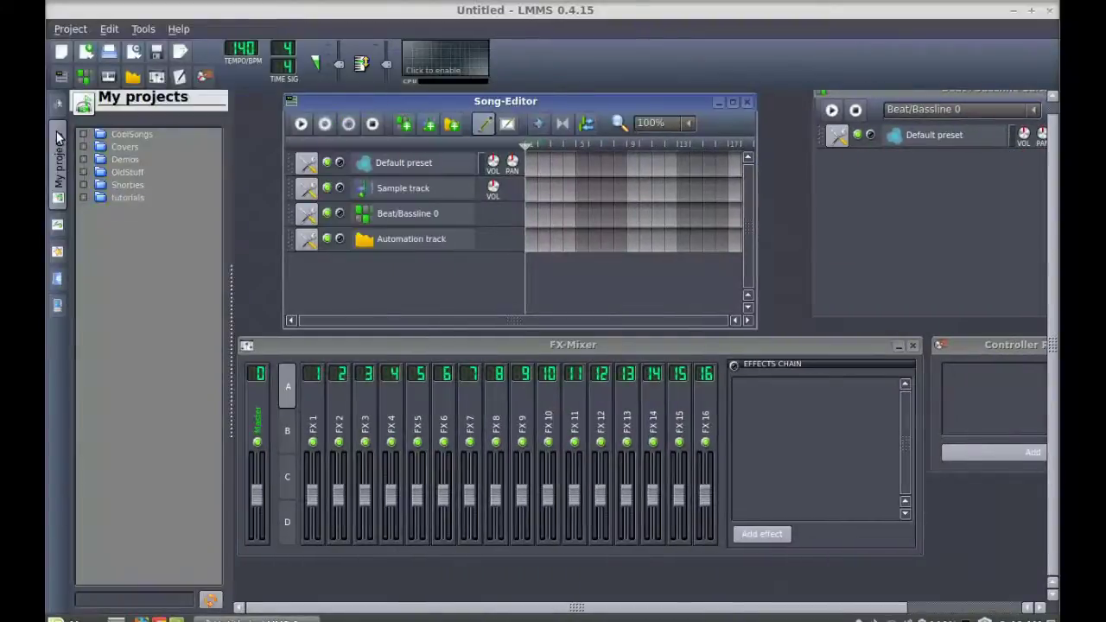
pyautogui.click(100, 134)
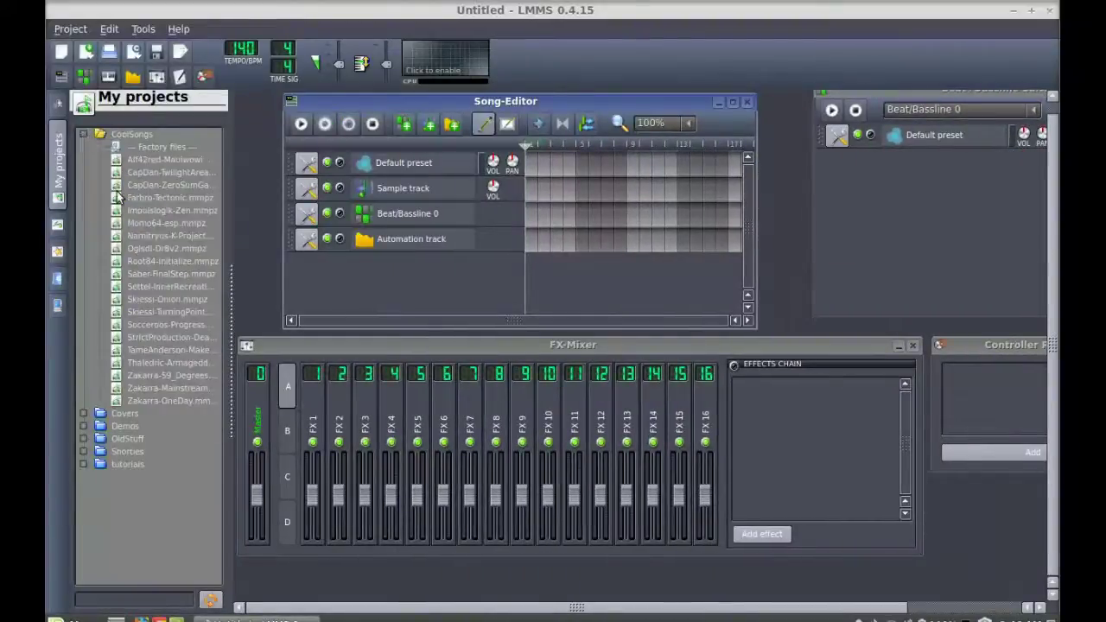
pyautogui.click(151, 350)
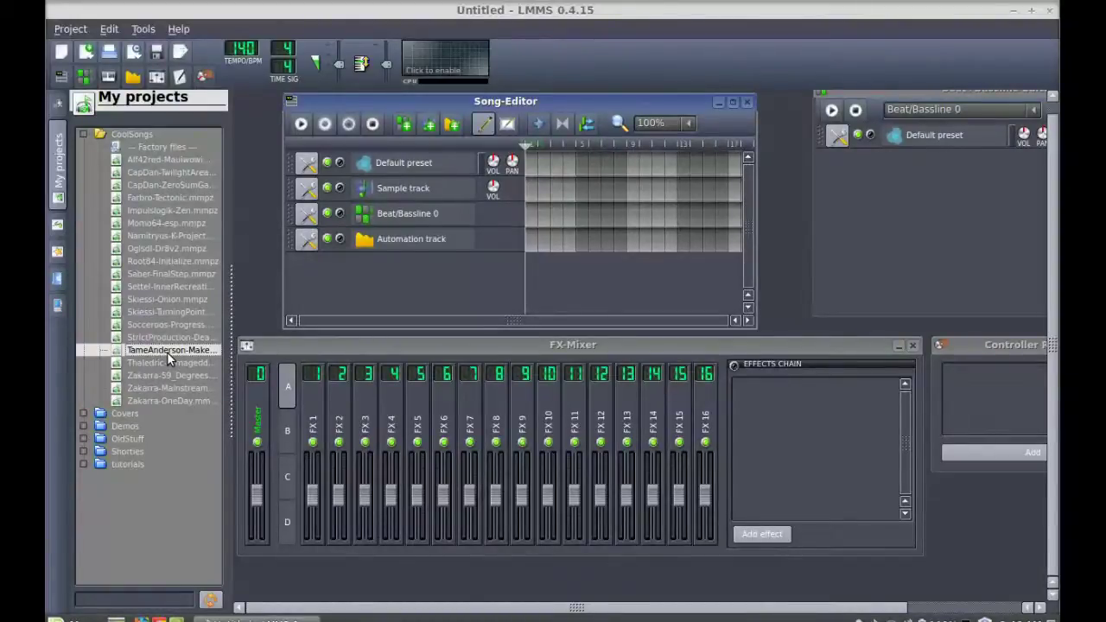
pyautogui.doubleClick(167, 352)
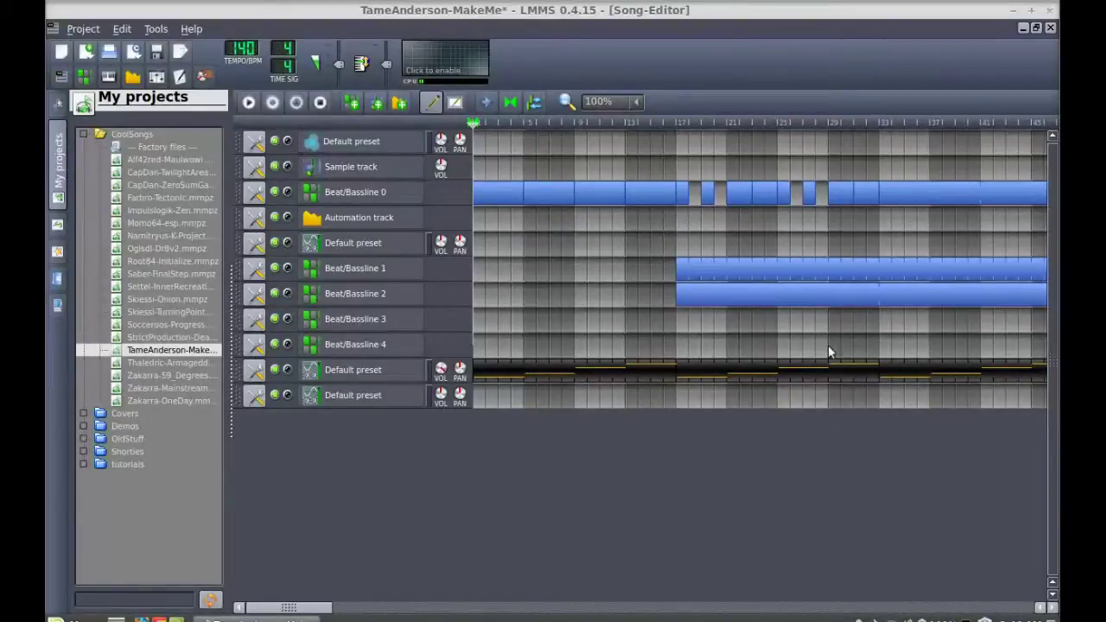
# Play the MakeMe song from around bar 17, then load the Momo64-esp demo project.
pyautogui.click(248, 105)
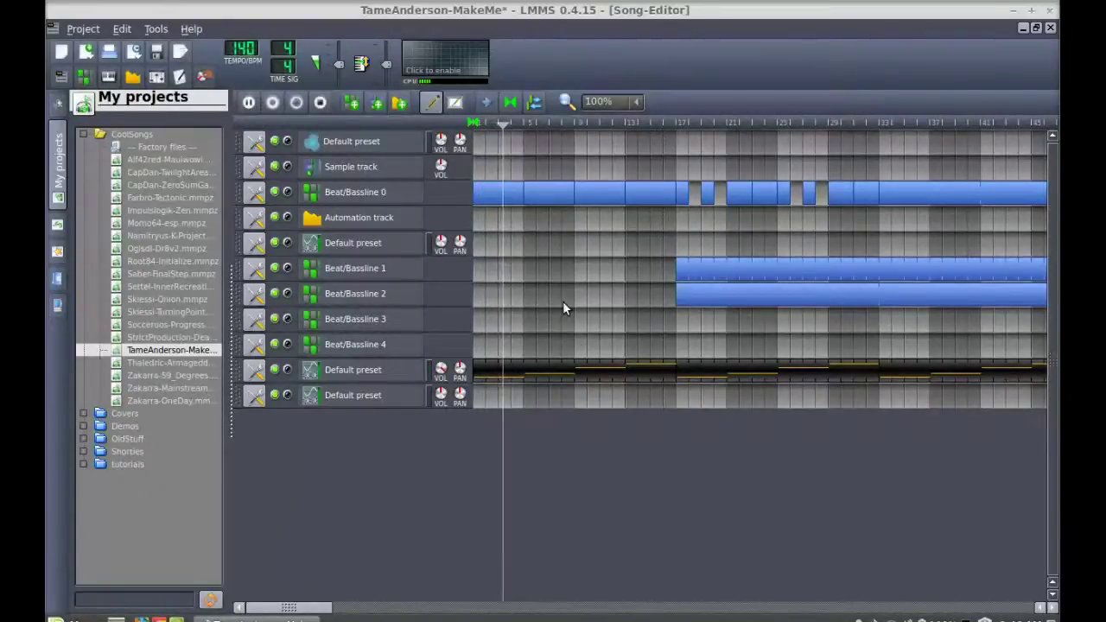
pyautogui.moveTo(627, 127); pyautogui.dragTo(675, 130)
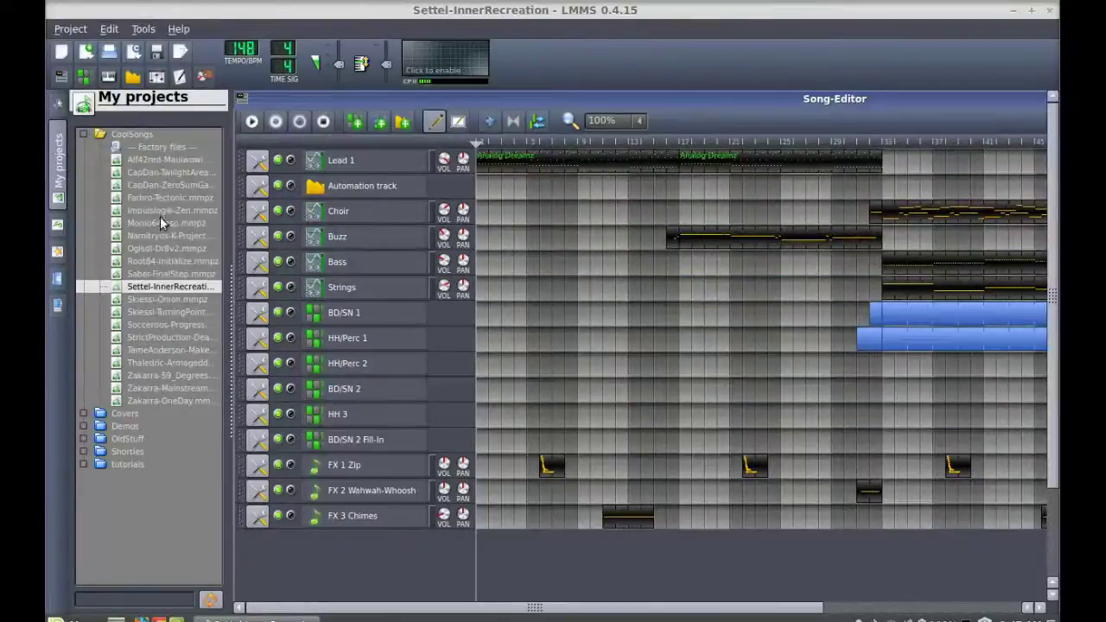
pyautogui.doubleClick(159, 216)
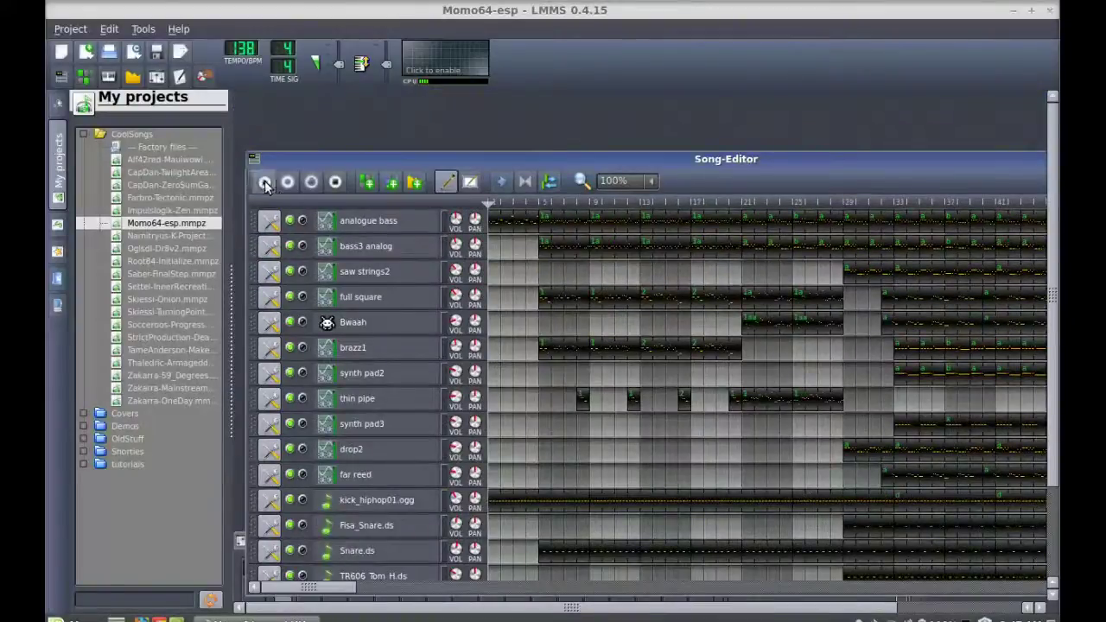
# Play and stop the Momo64-esp song, repositioning the Song-Editor, then bring up the Help menu.
pyautogui.click(265, 183)
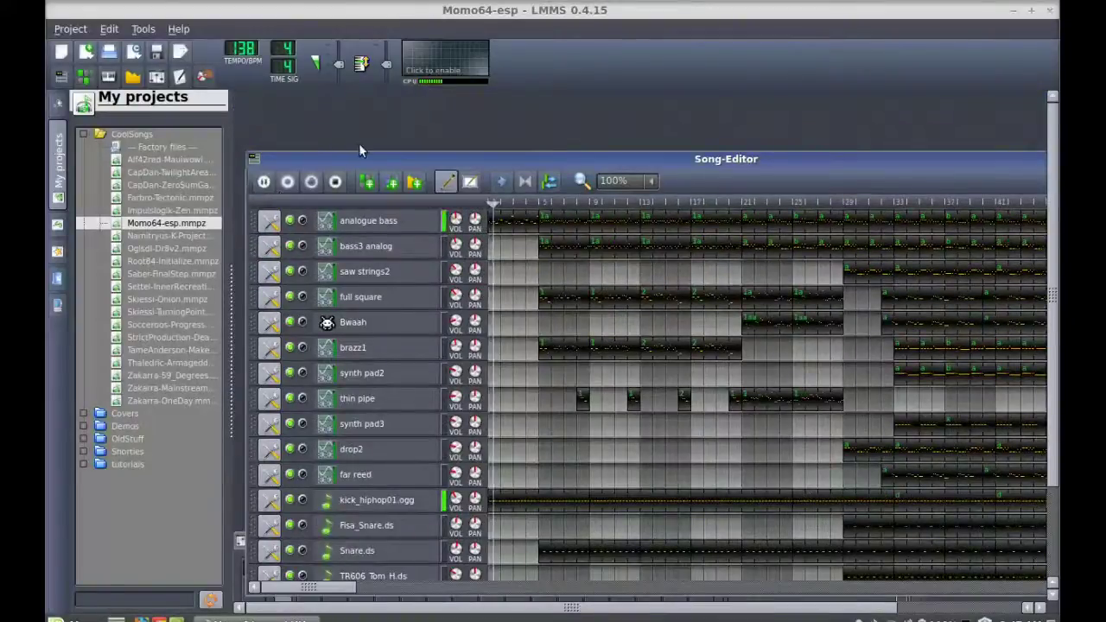
pyautogui.moveTo(357, 157); pyautogui.dragTo(342, 96)
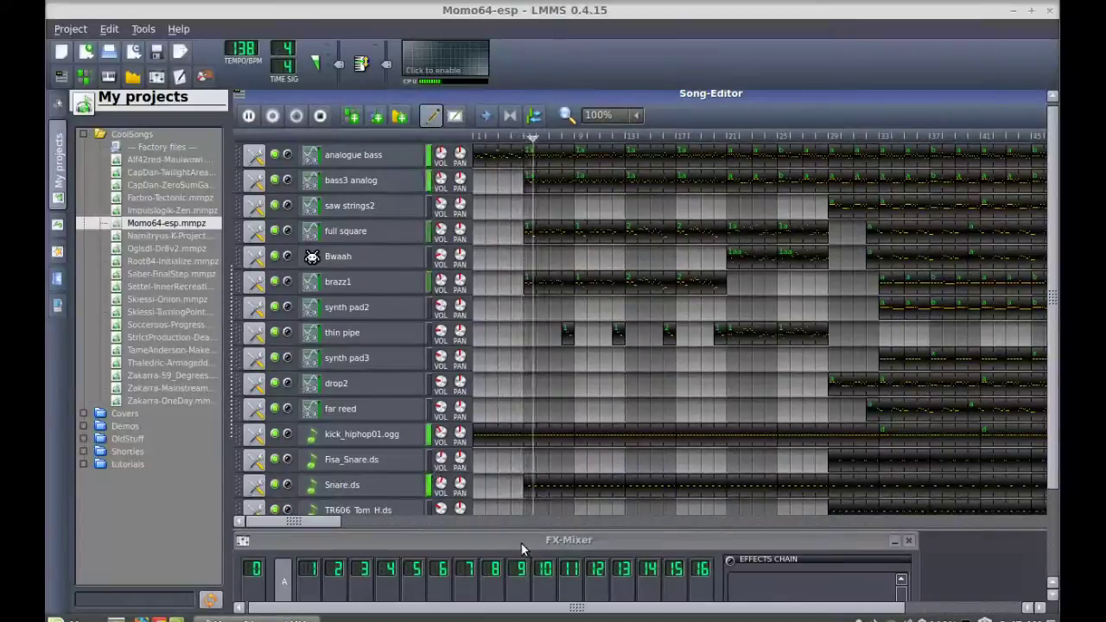
pyautogui.click(319, 117)
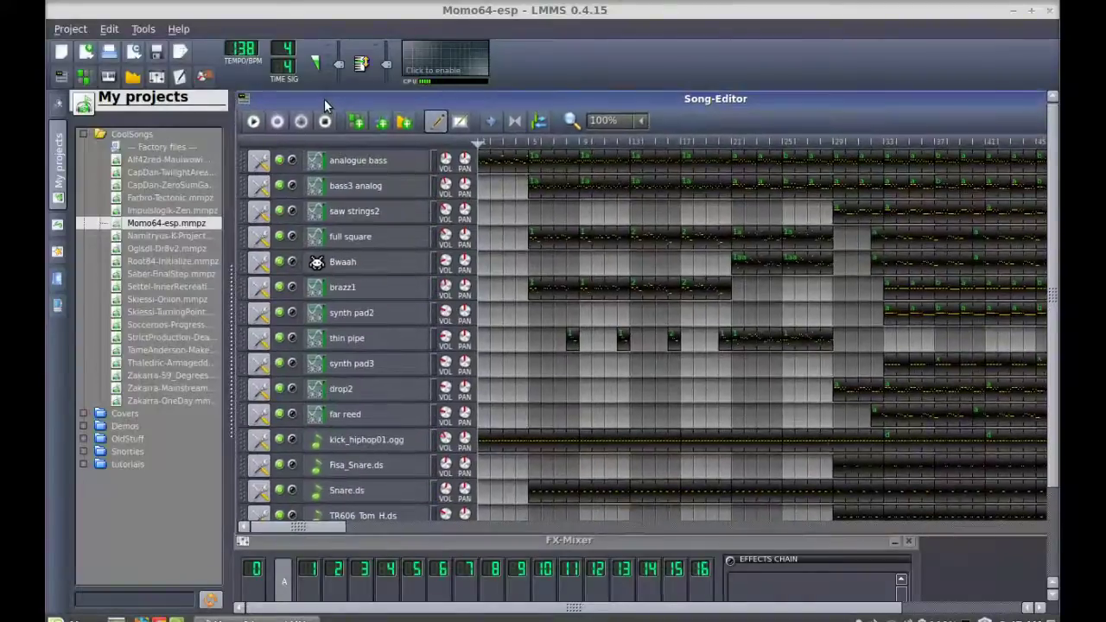
pyautogui.moveTo(324, 100); pyautogui.dragTo(323, 103)
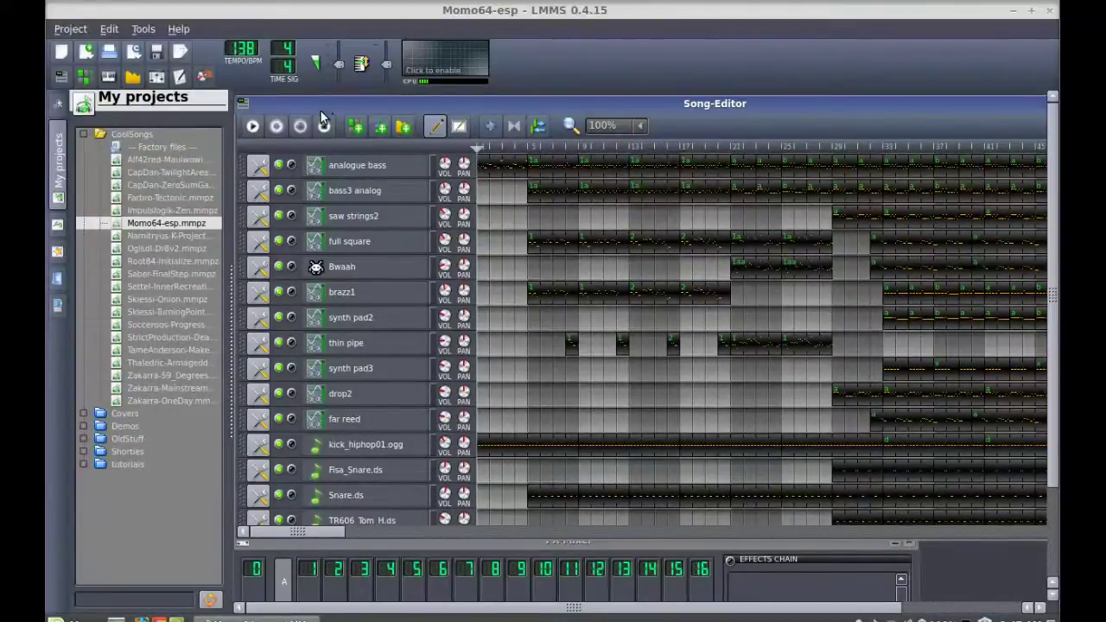
pyautogui.click(181, 29)
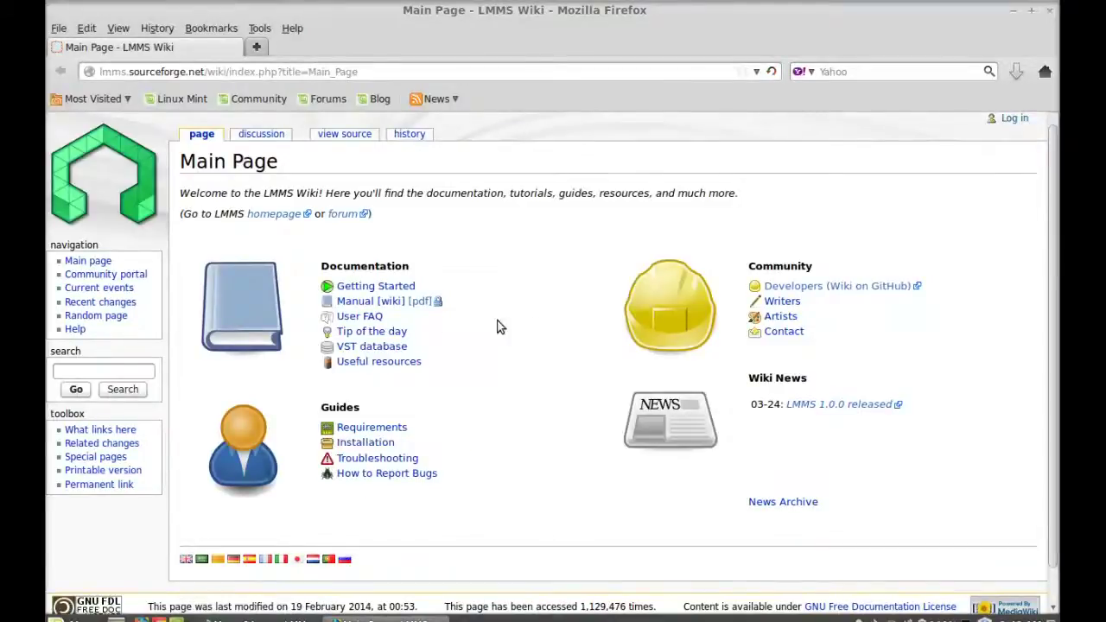
# Read the LMMS wiki's Getting Started guide, then close Firefox and LMMS.
pyautogui.click(346, 287)
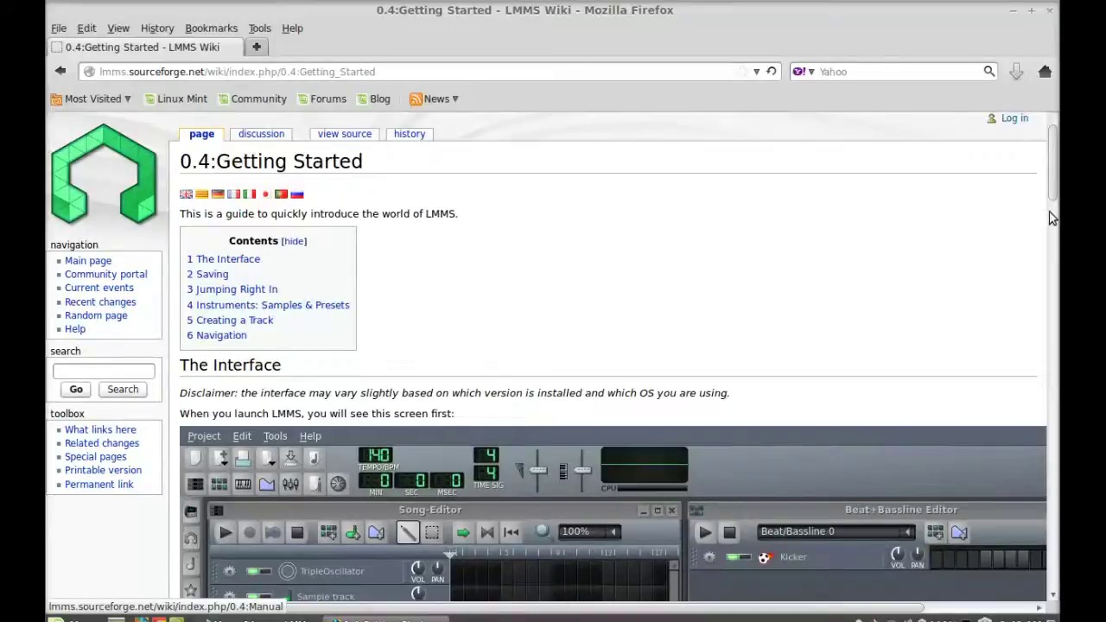
pyautogui.moveTo(1048, 179); pyautogui.dragTo(1052, 54)
pyautogui.click(1049, 11)
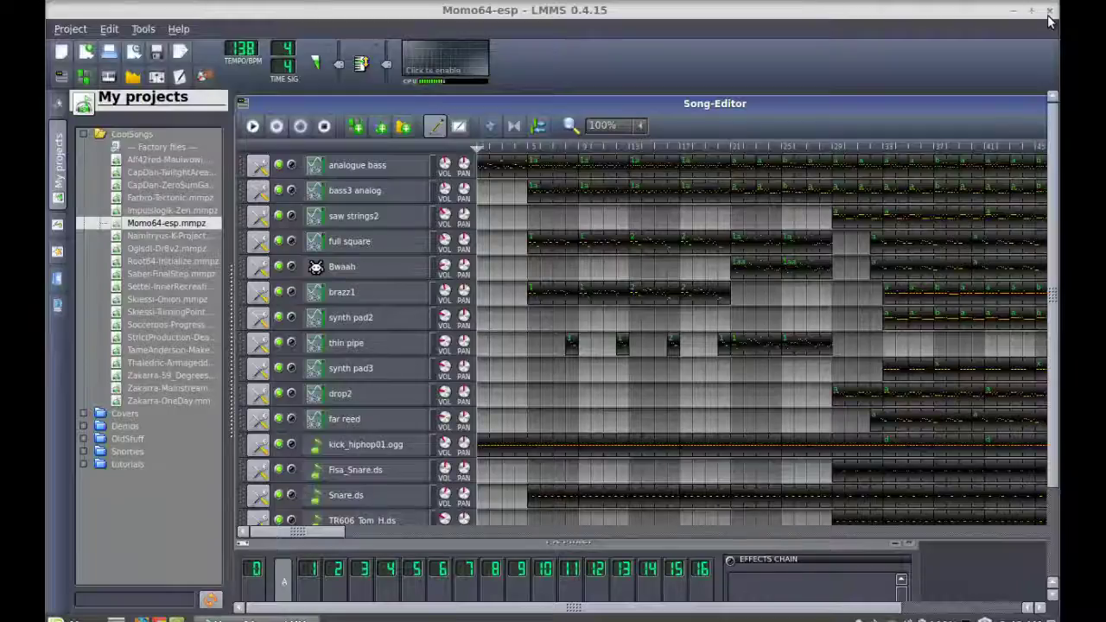
pyautogui.click(1049, 11)
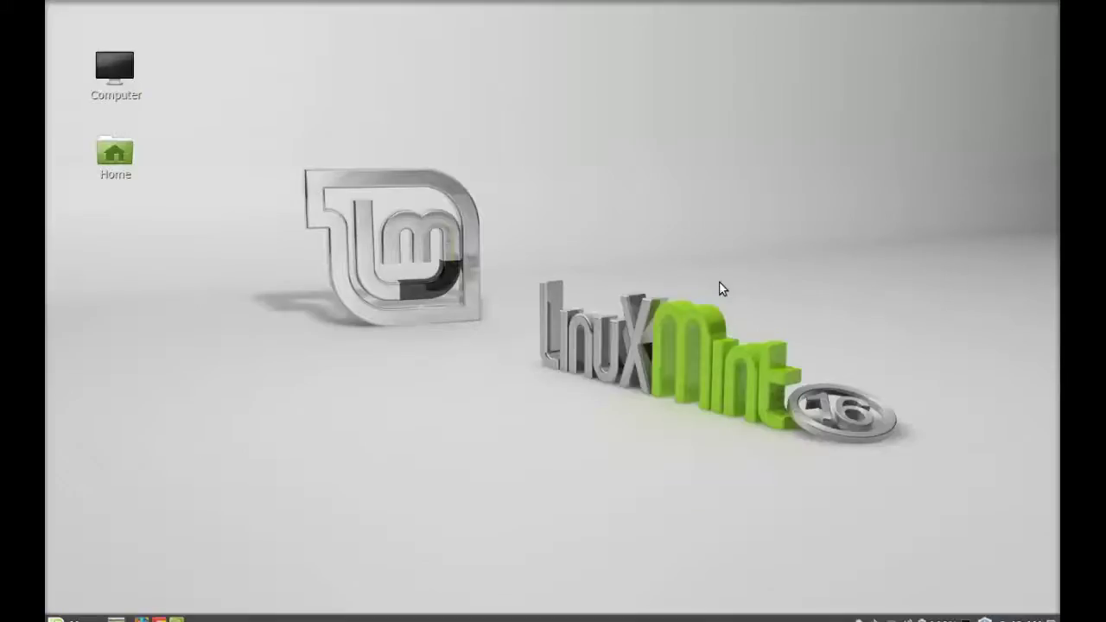